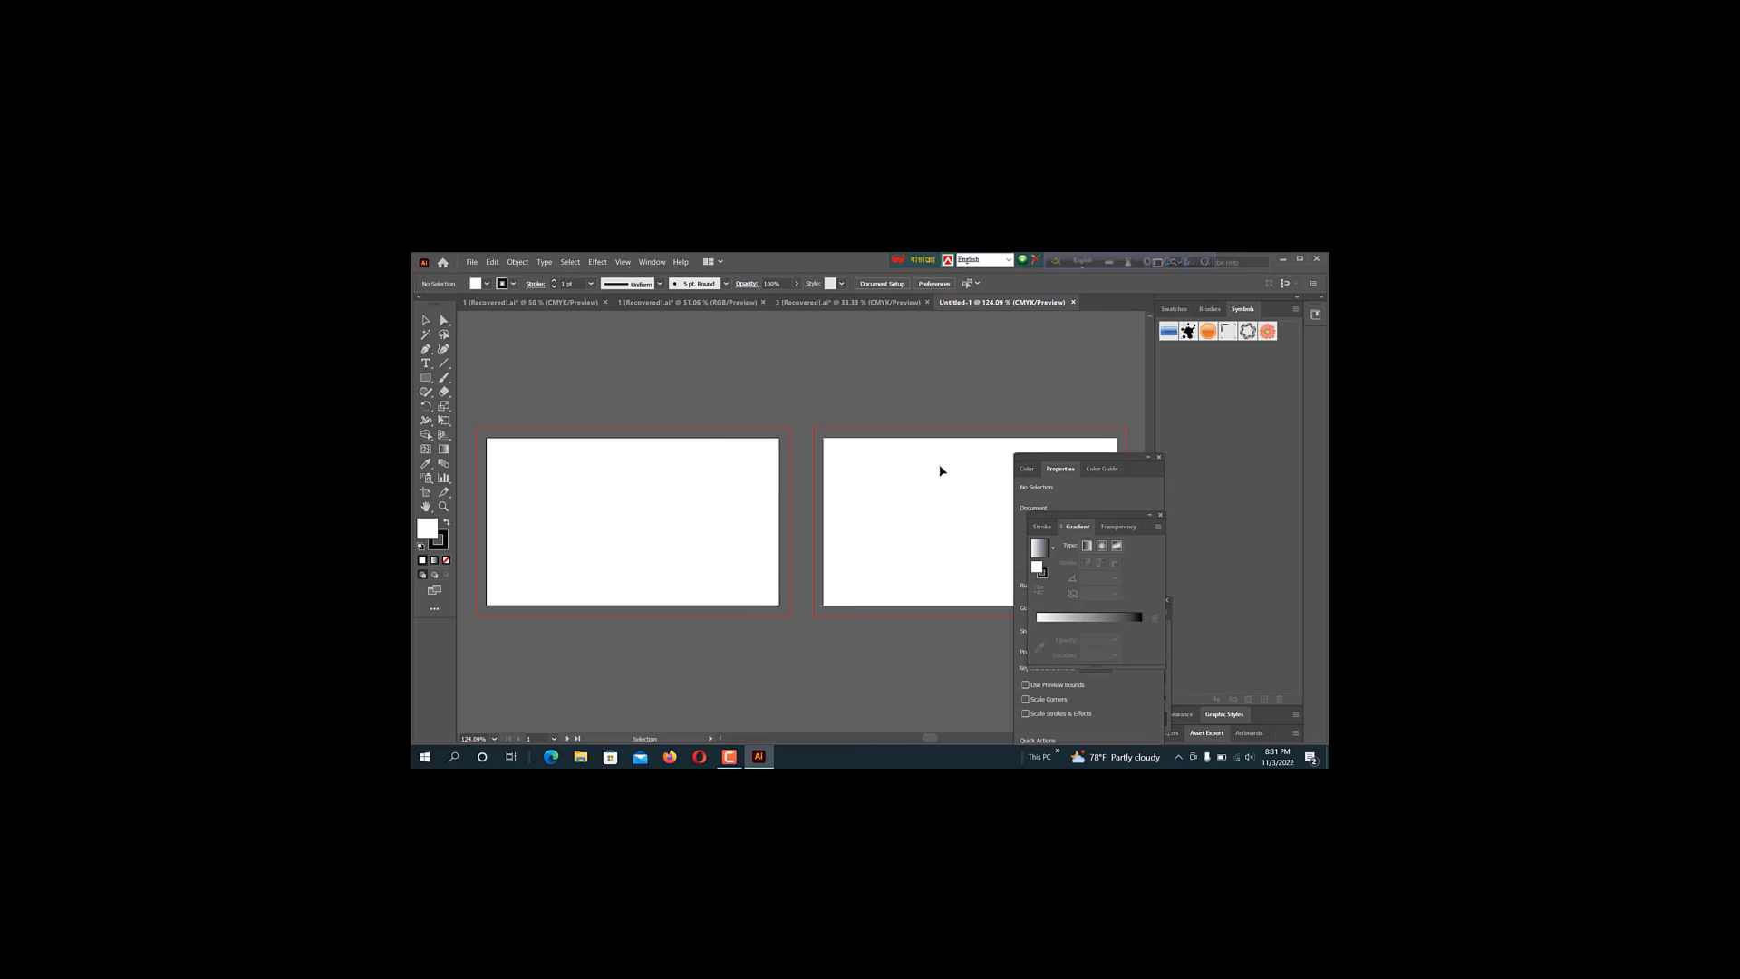
Zoom to 200% with the left business-card artboard centred in the view
key(ctrl+equal)
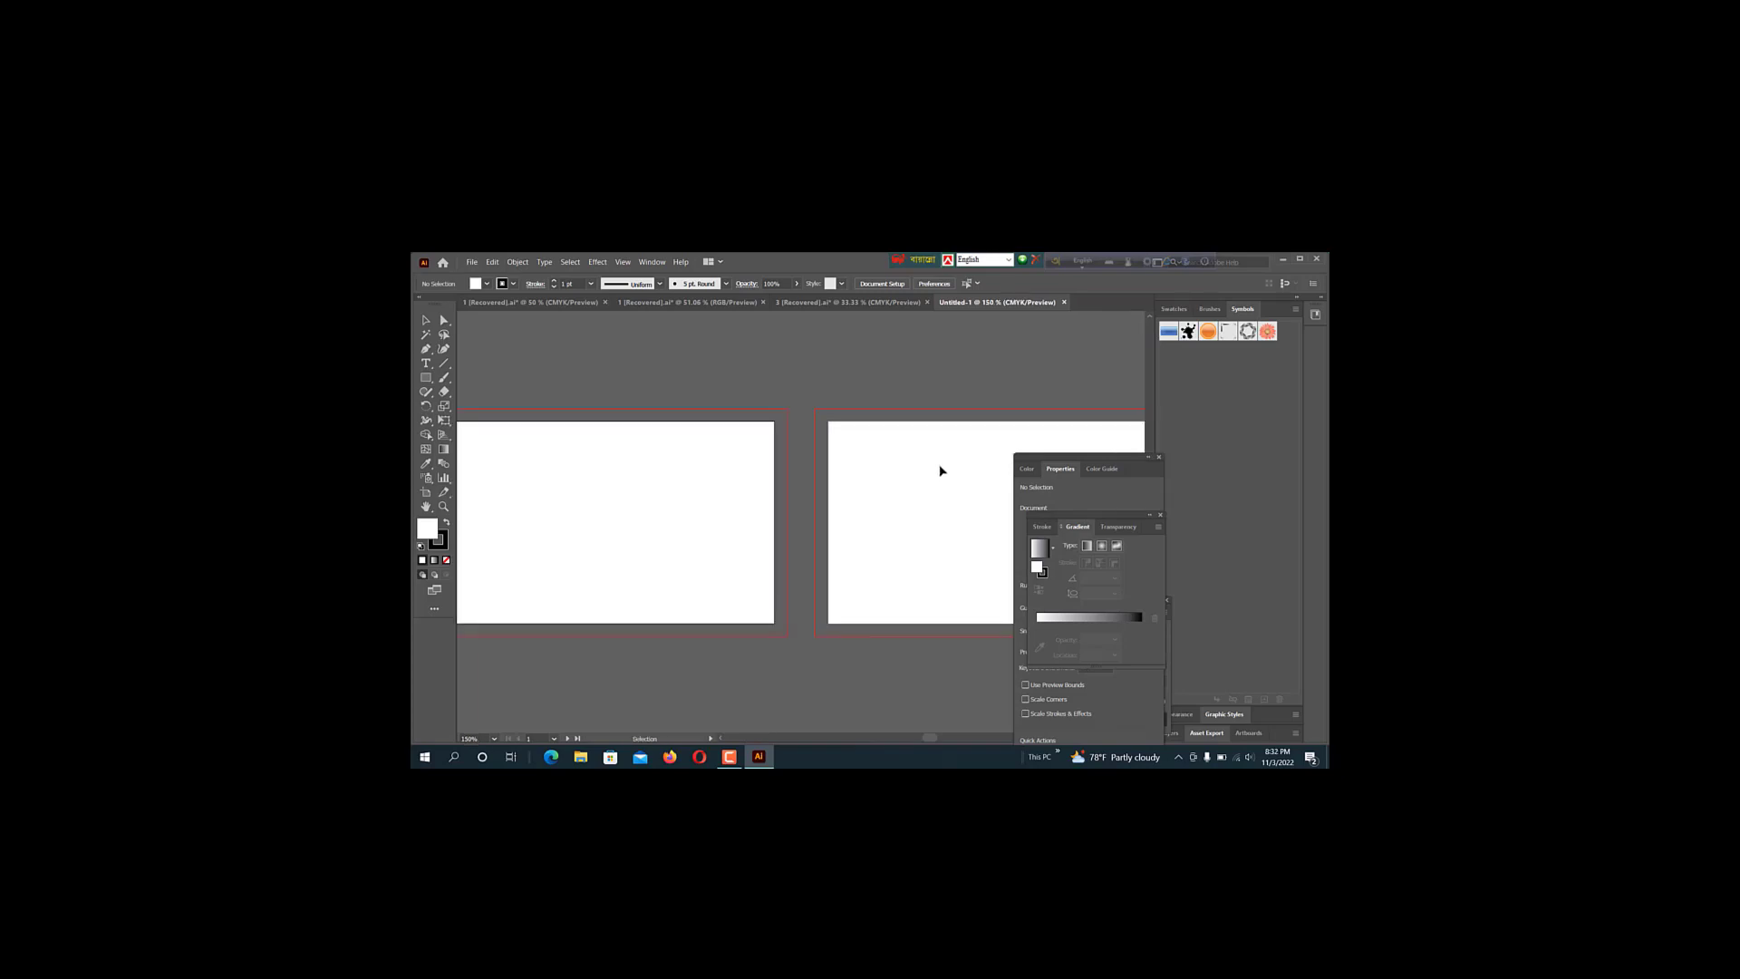
drag(596, 465, 781, 470)
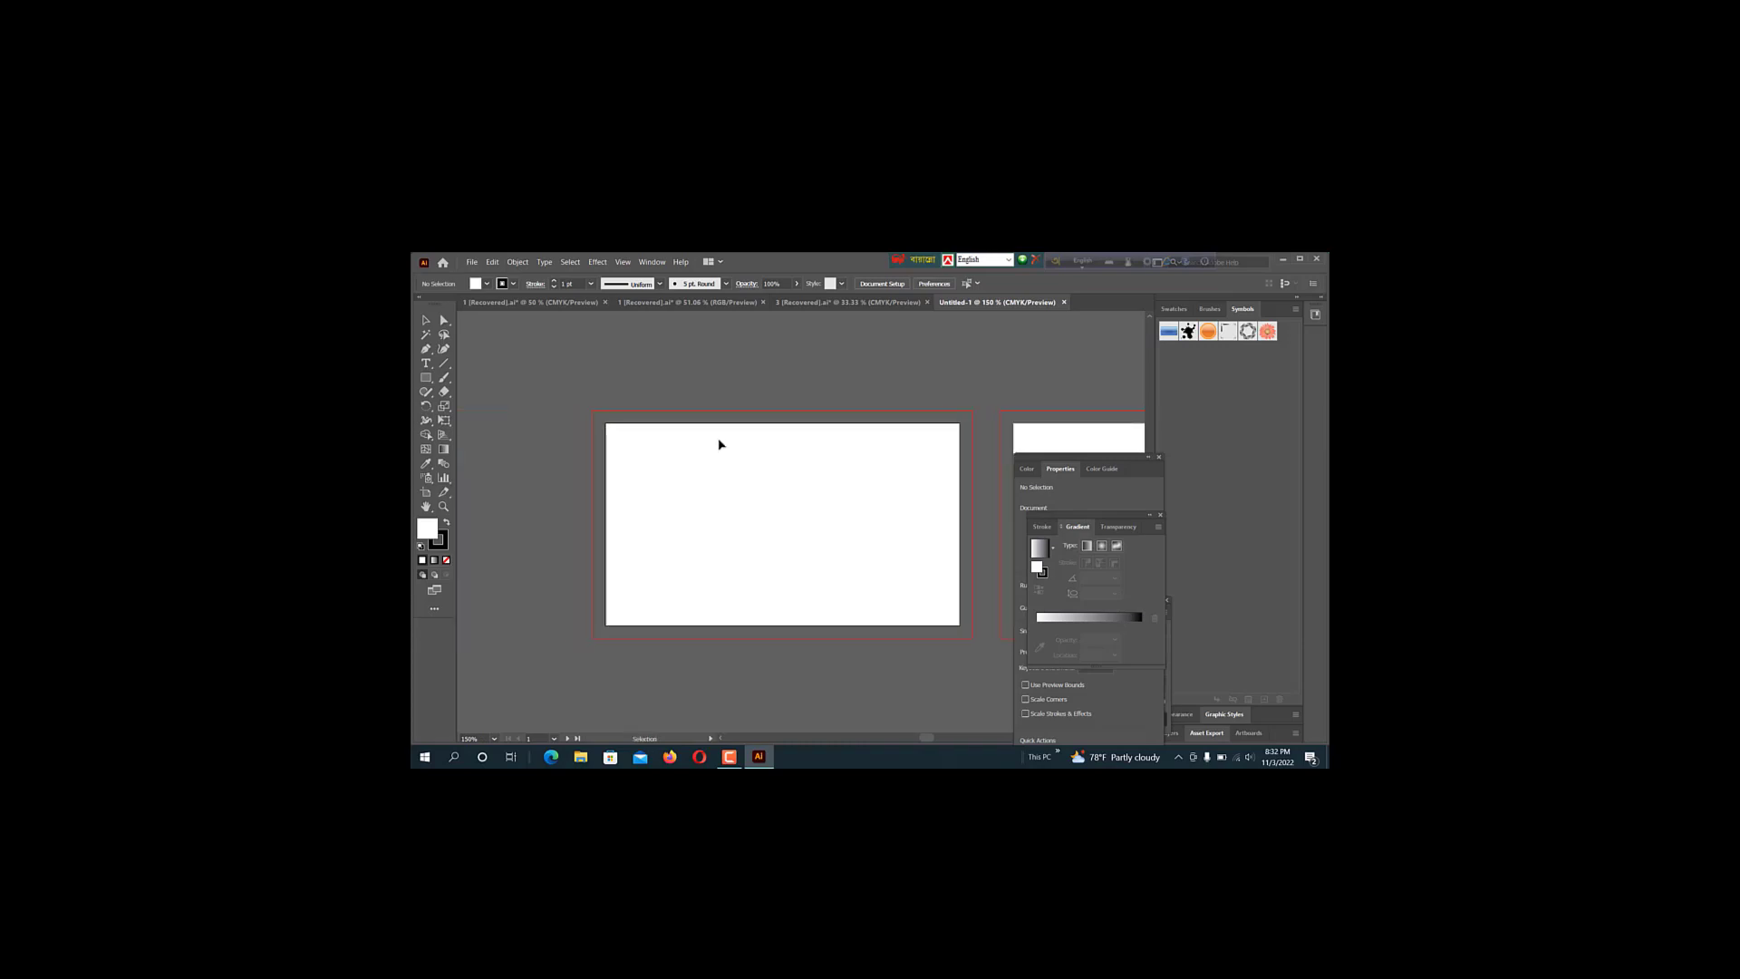
key(ctrl+equal)
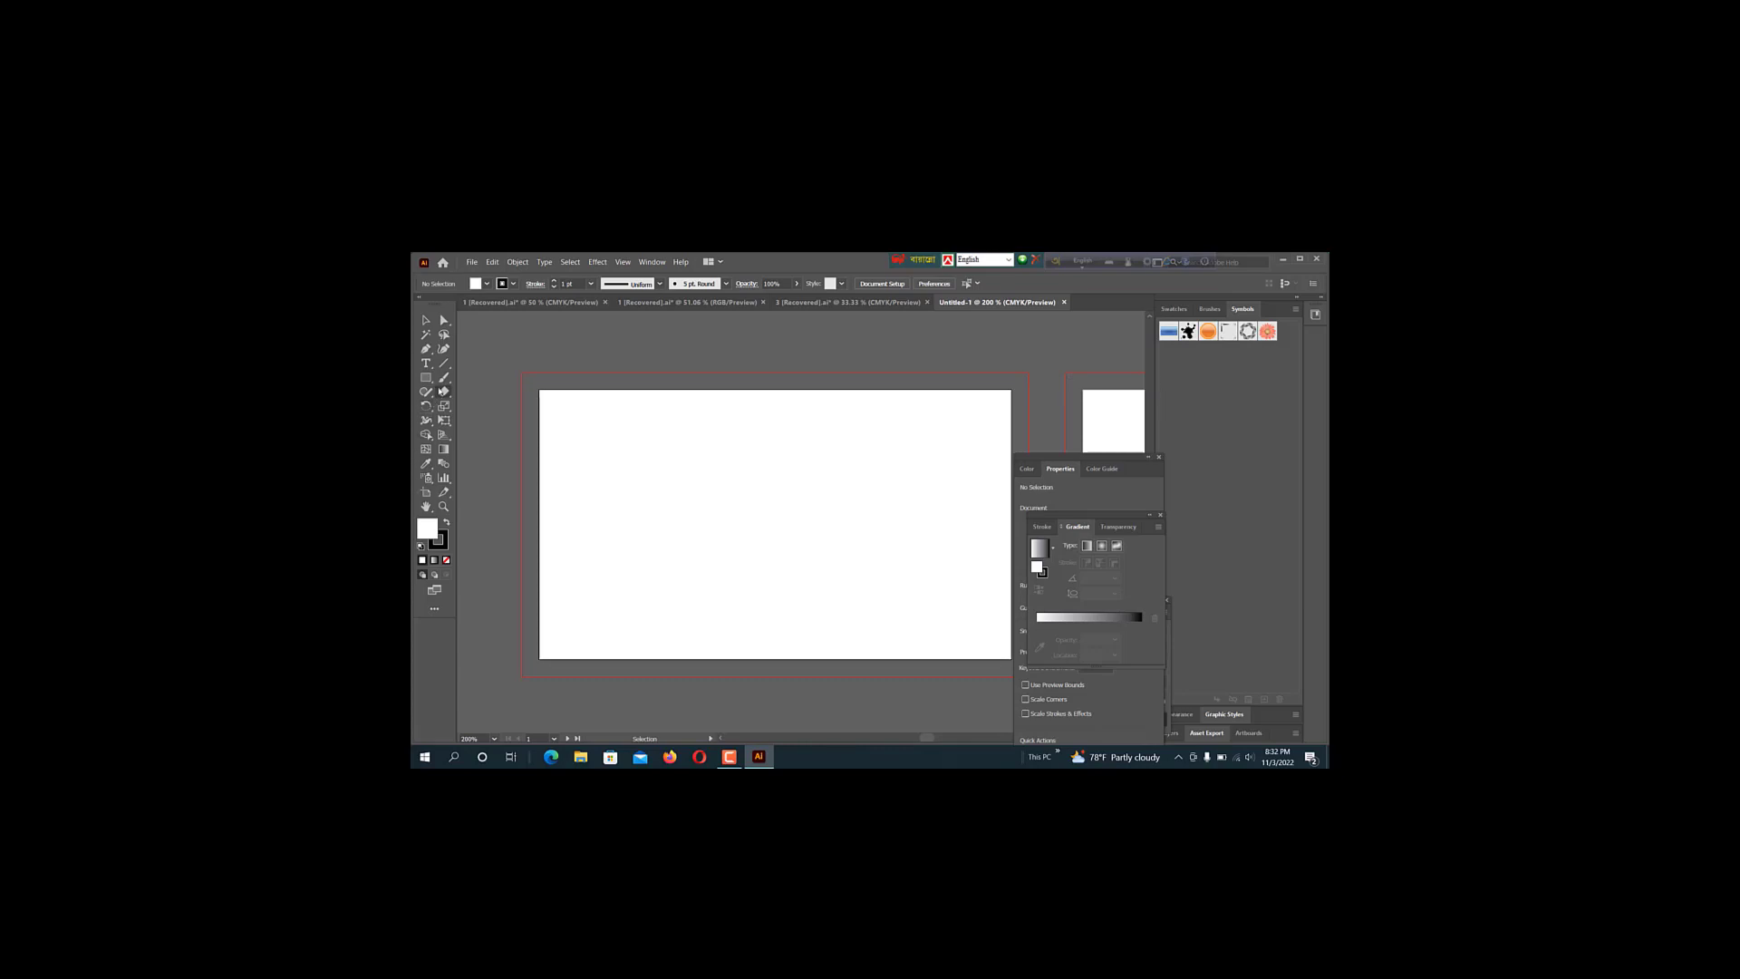
Draw a rectangle spanning the left artboard from its top-left to bottom-right corner
click(429, 380)
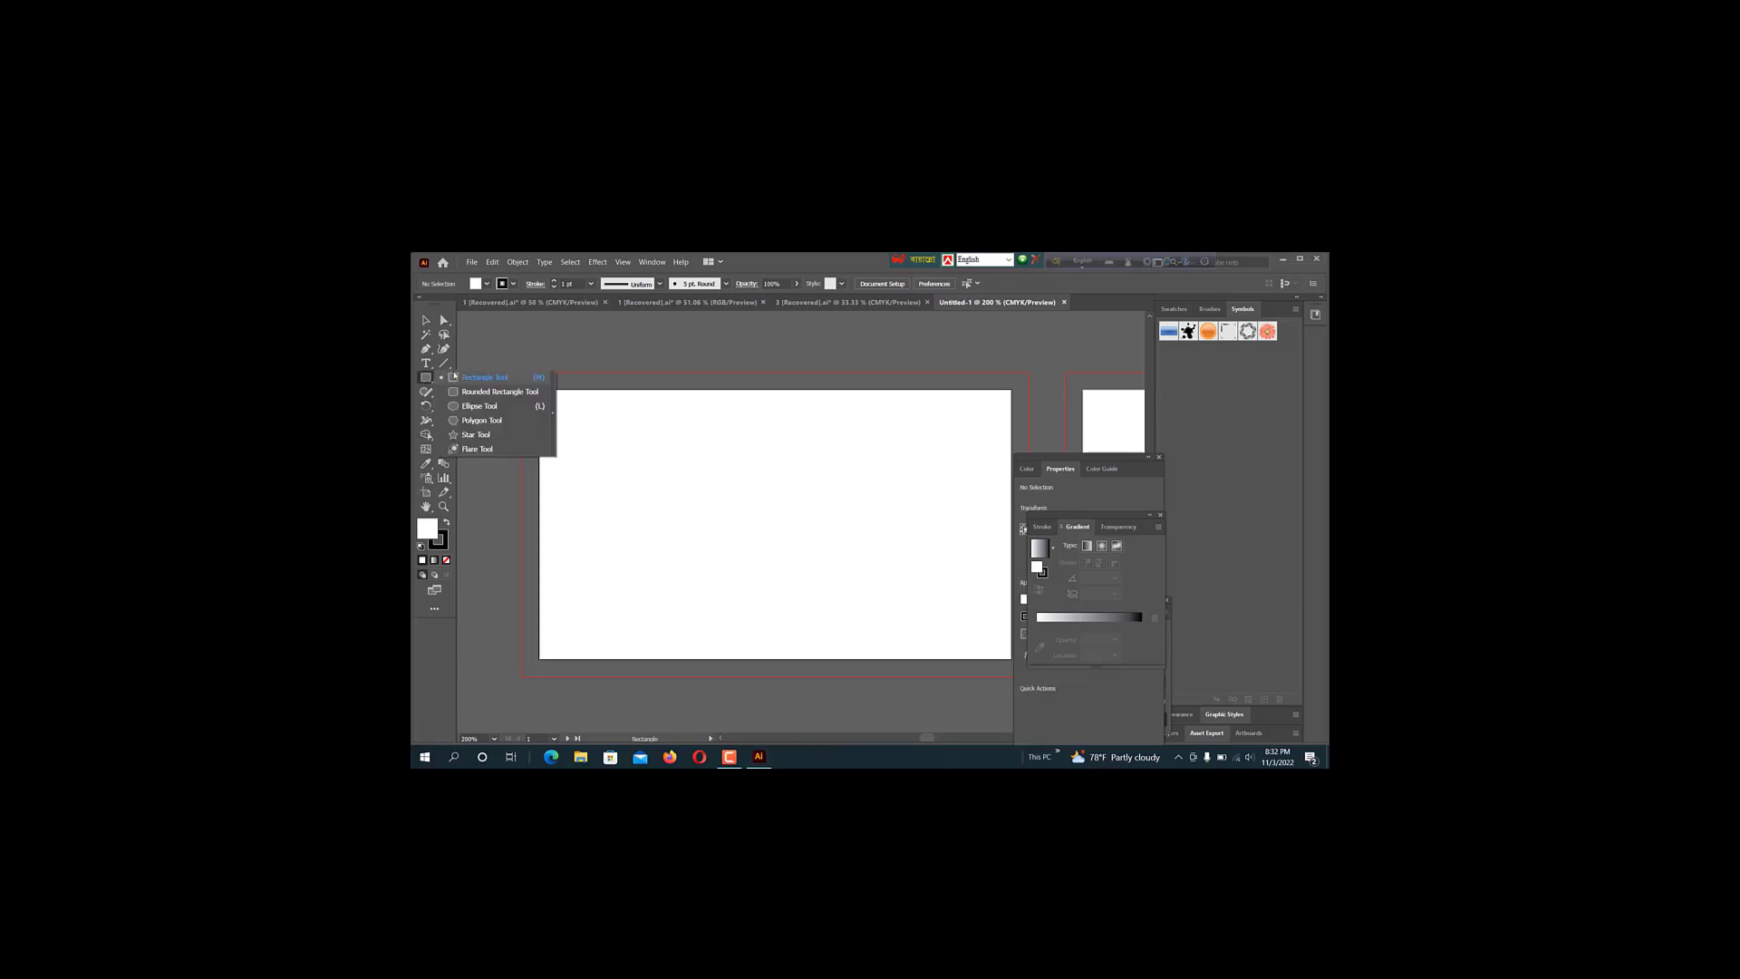
click(467, 377)
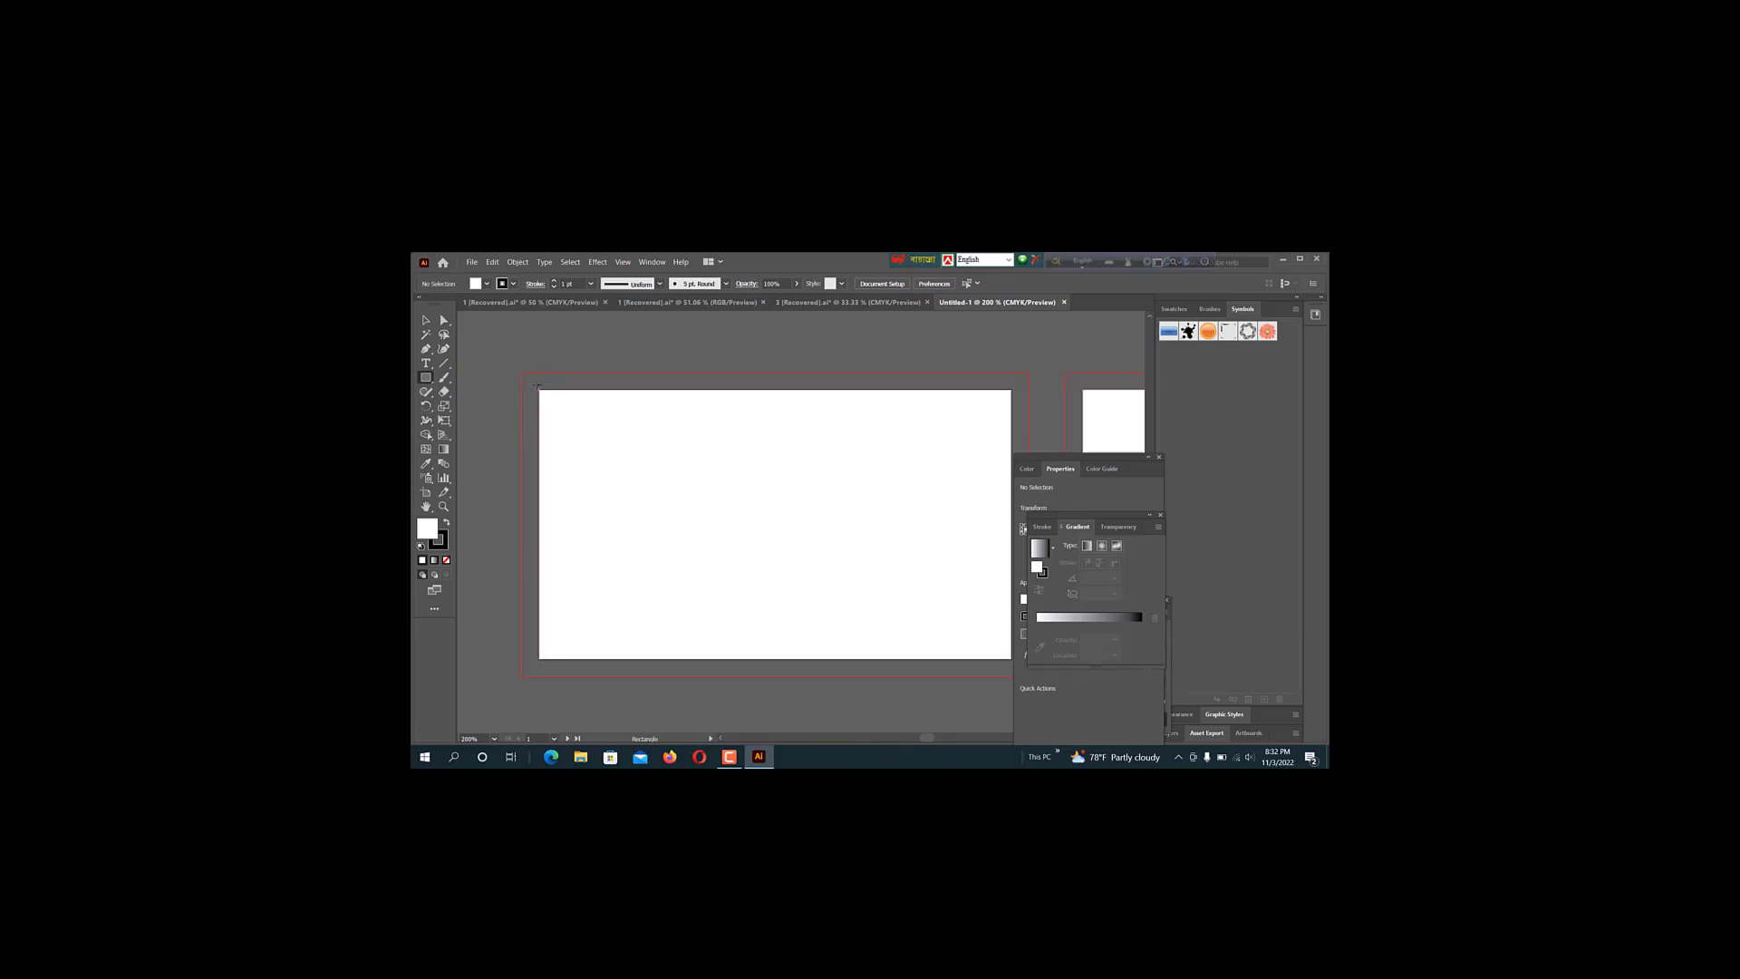
drag(539, 390, 1011, 659)
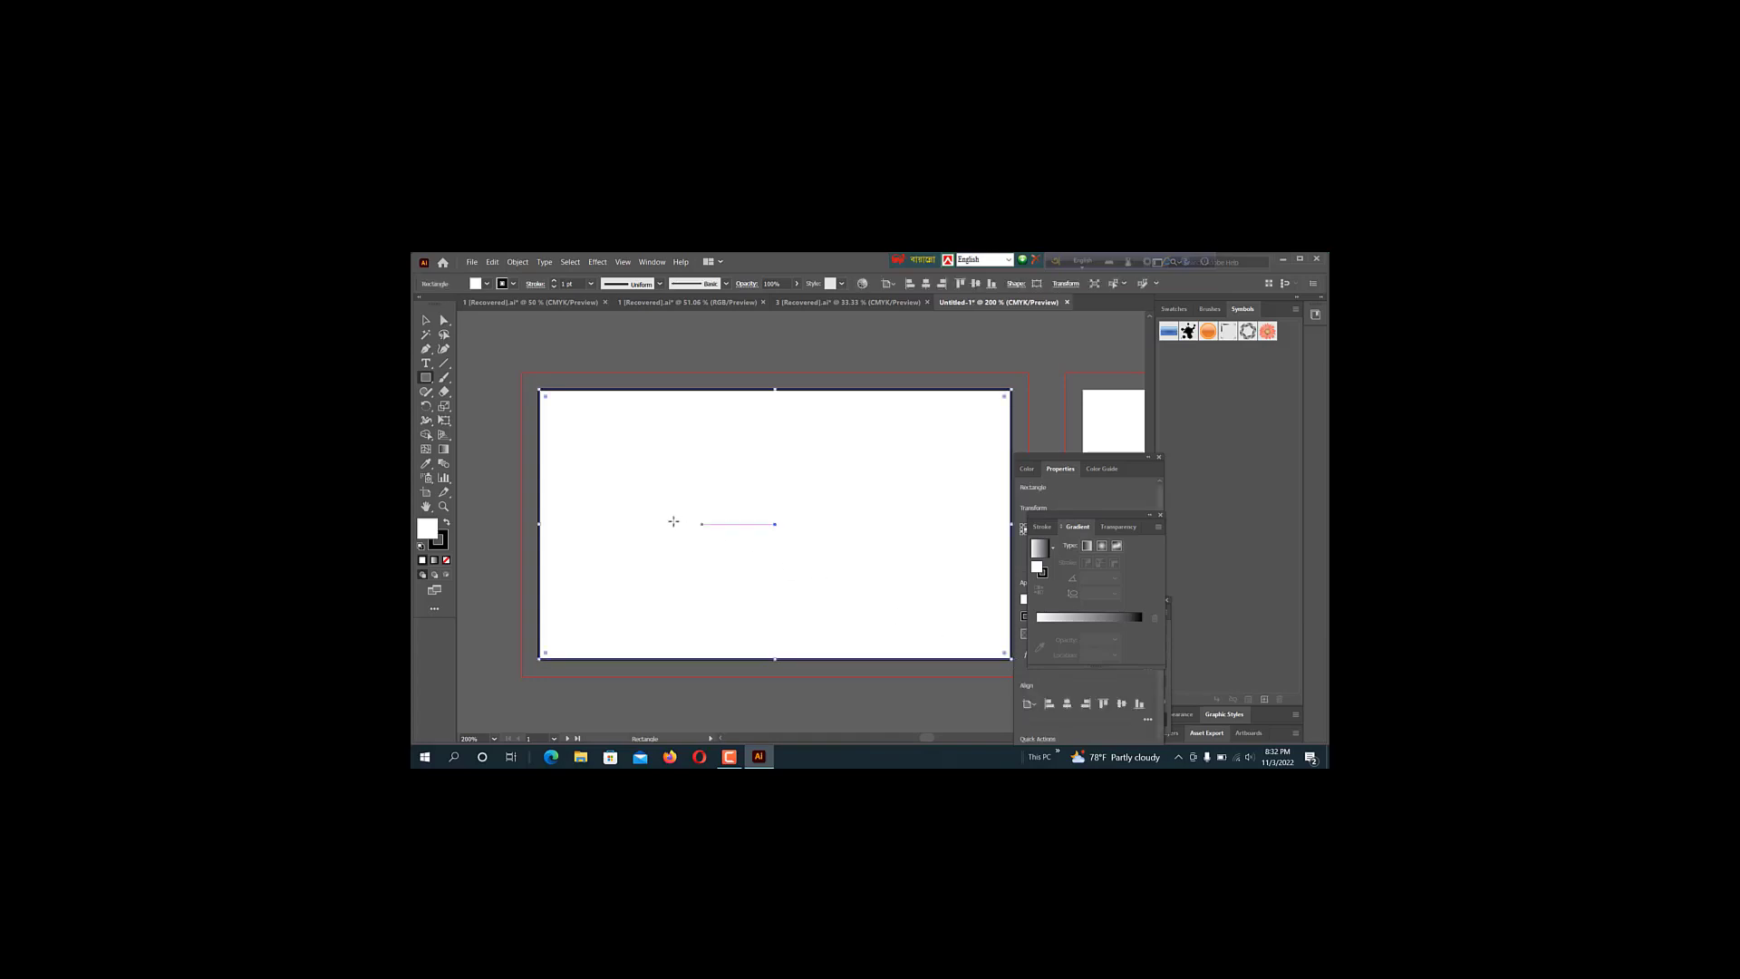
drag(725, 526, 686, 521)
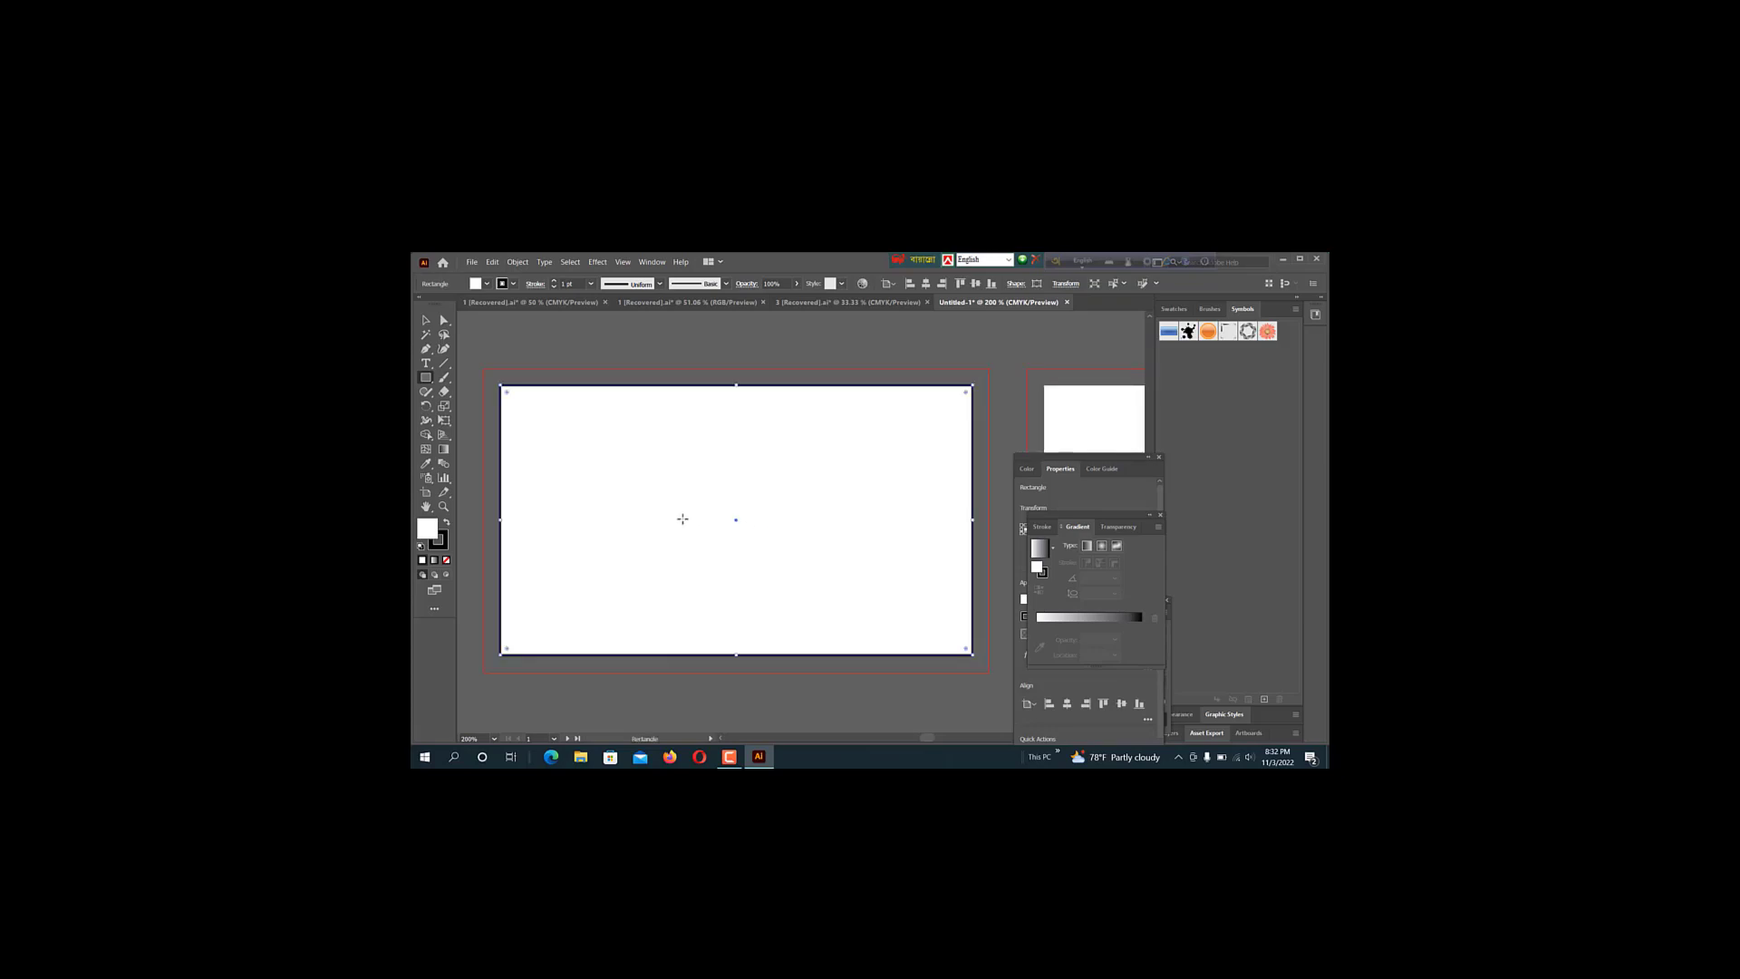
Offset the rectangle's path by -0.125 in to create an inset rectangle, verified with Preview
click(518, 263)
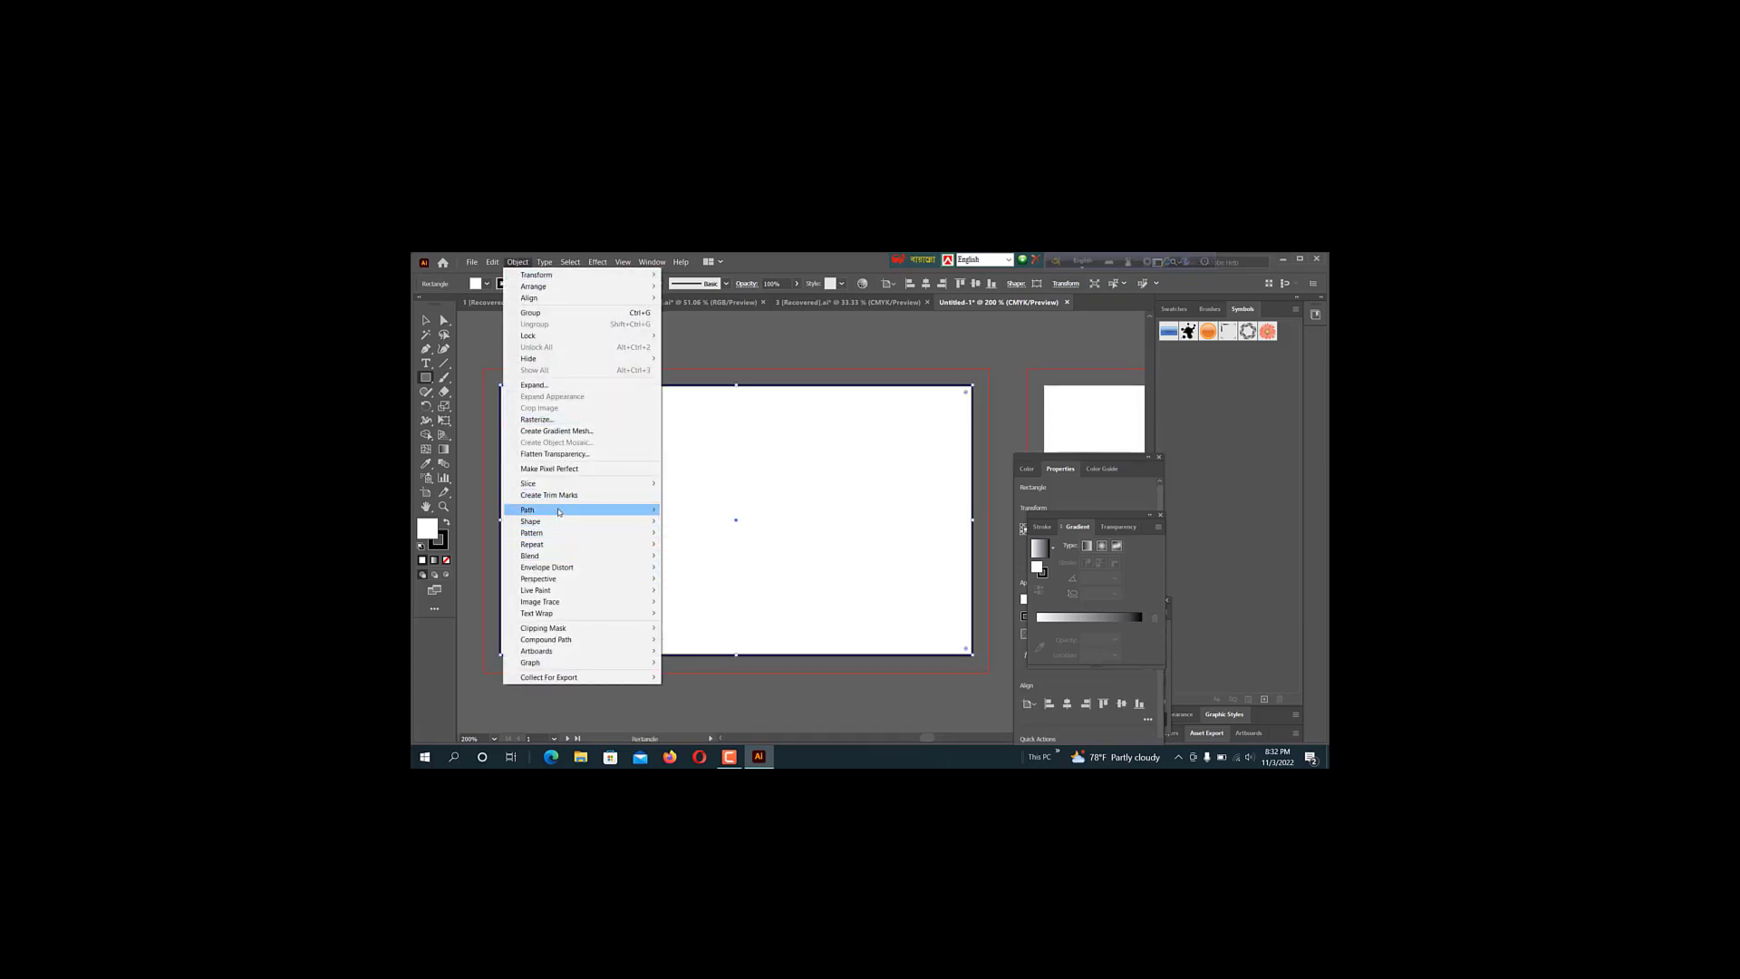
mouse_move(557, 509)
click(703, 548)
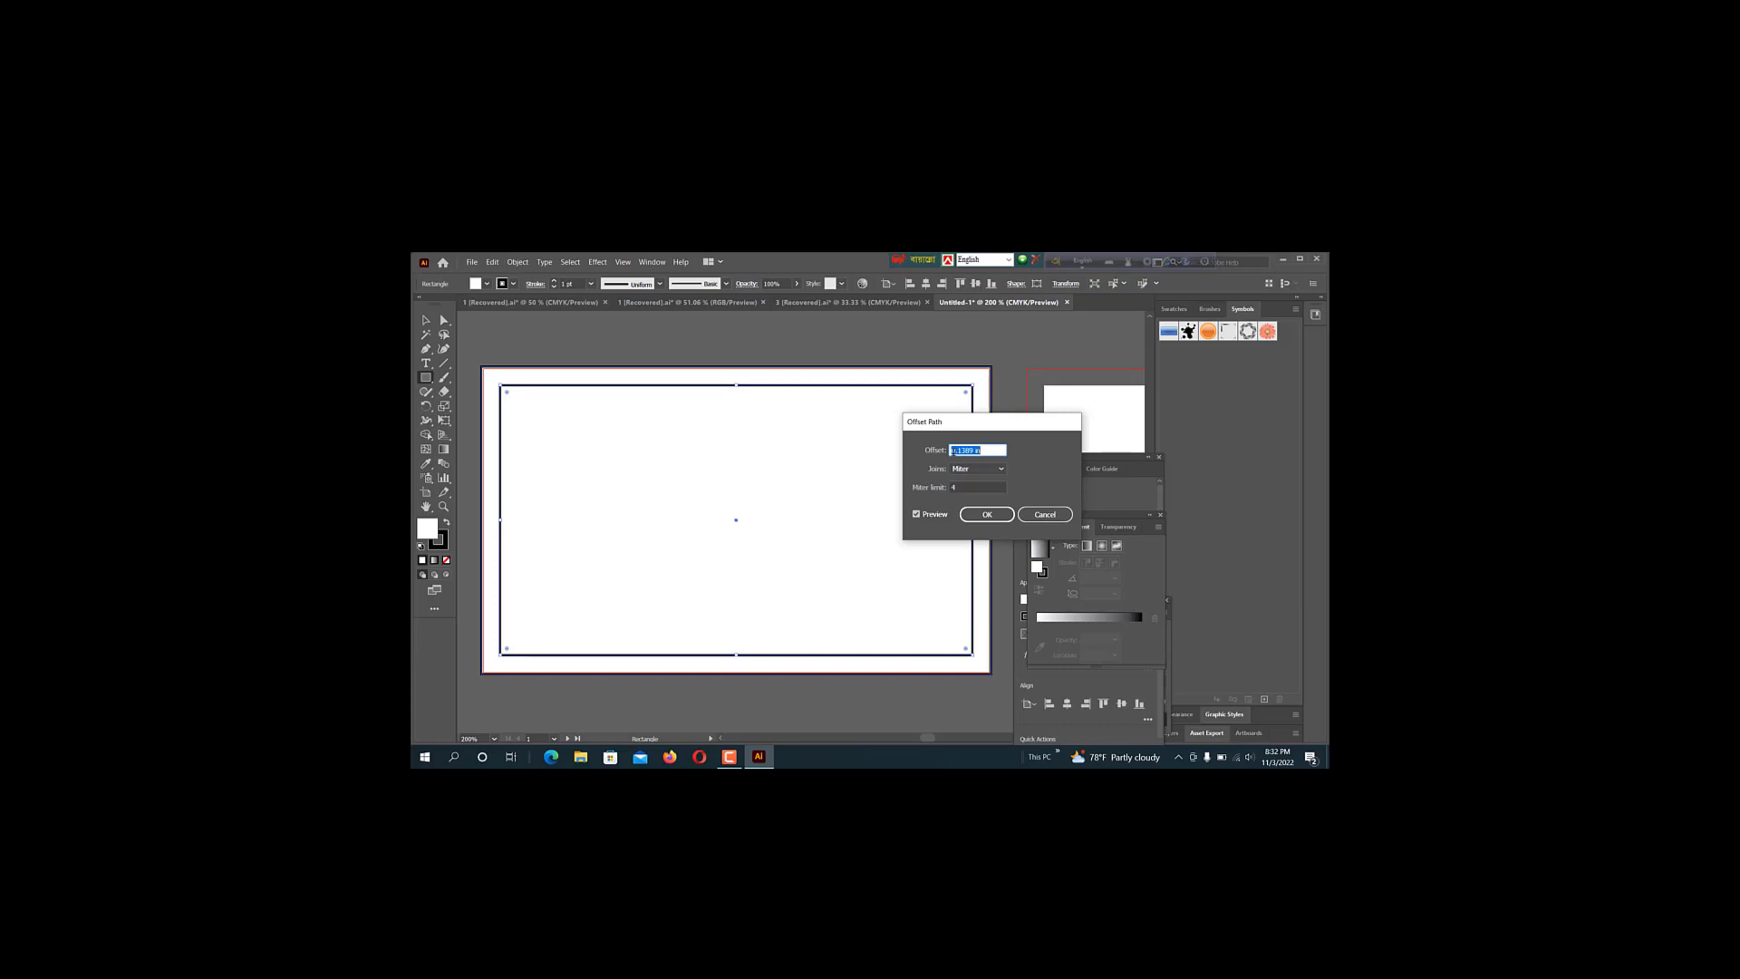
click(953, 451)
text(-)
click(976, 450)
key(BackSpace)
key(BackSpace)
click(917, 515)
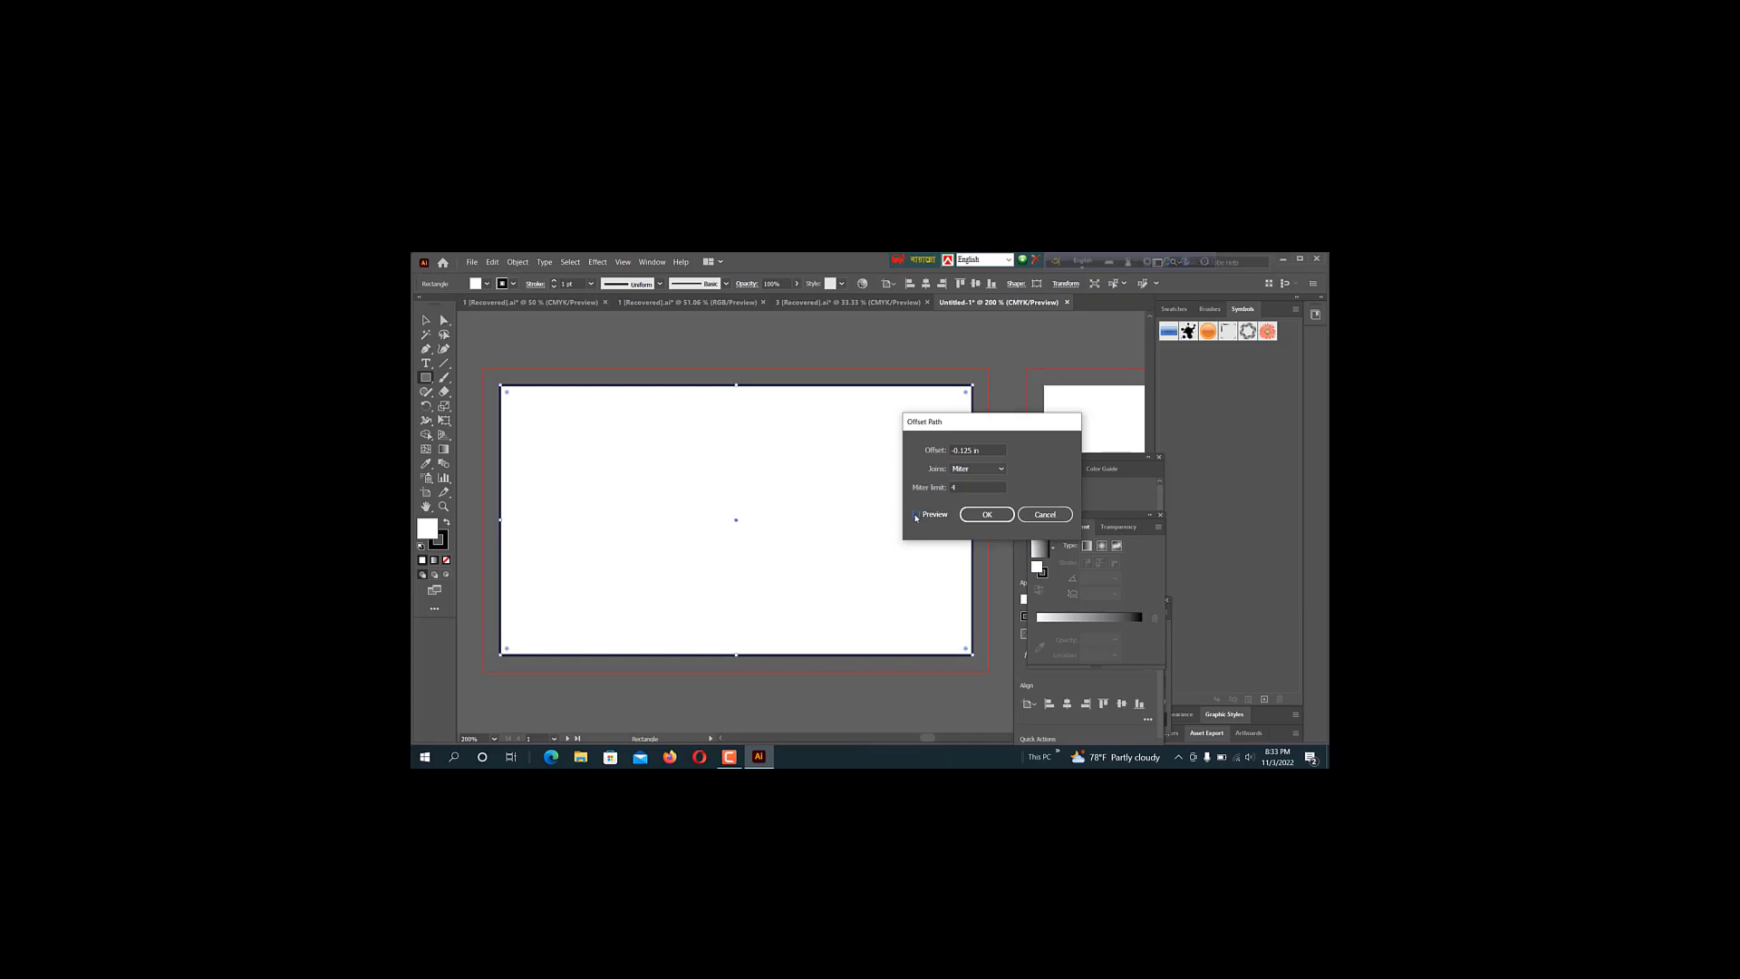
click(917, 515)
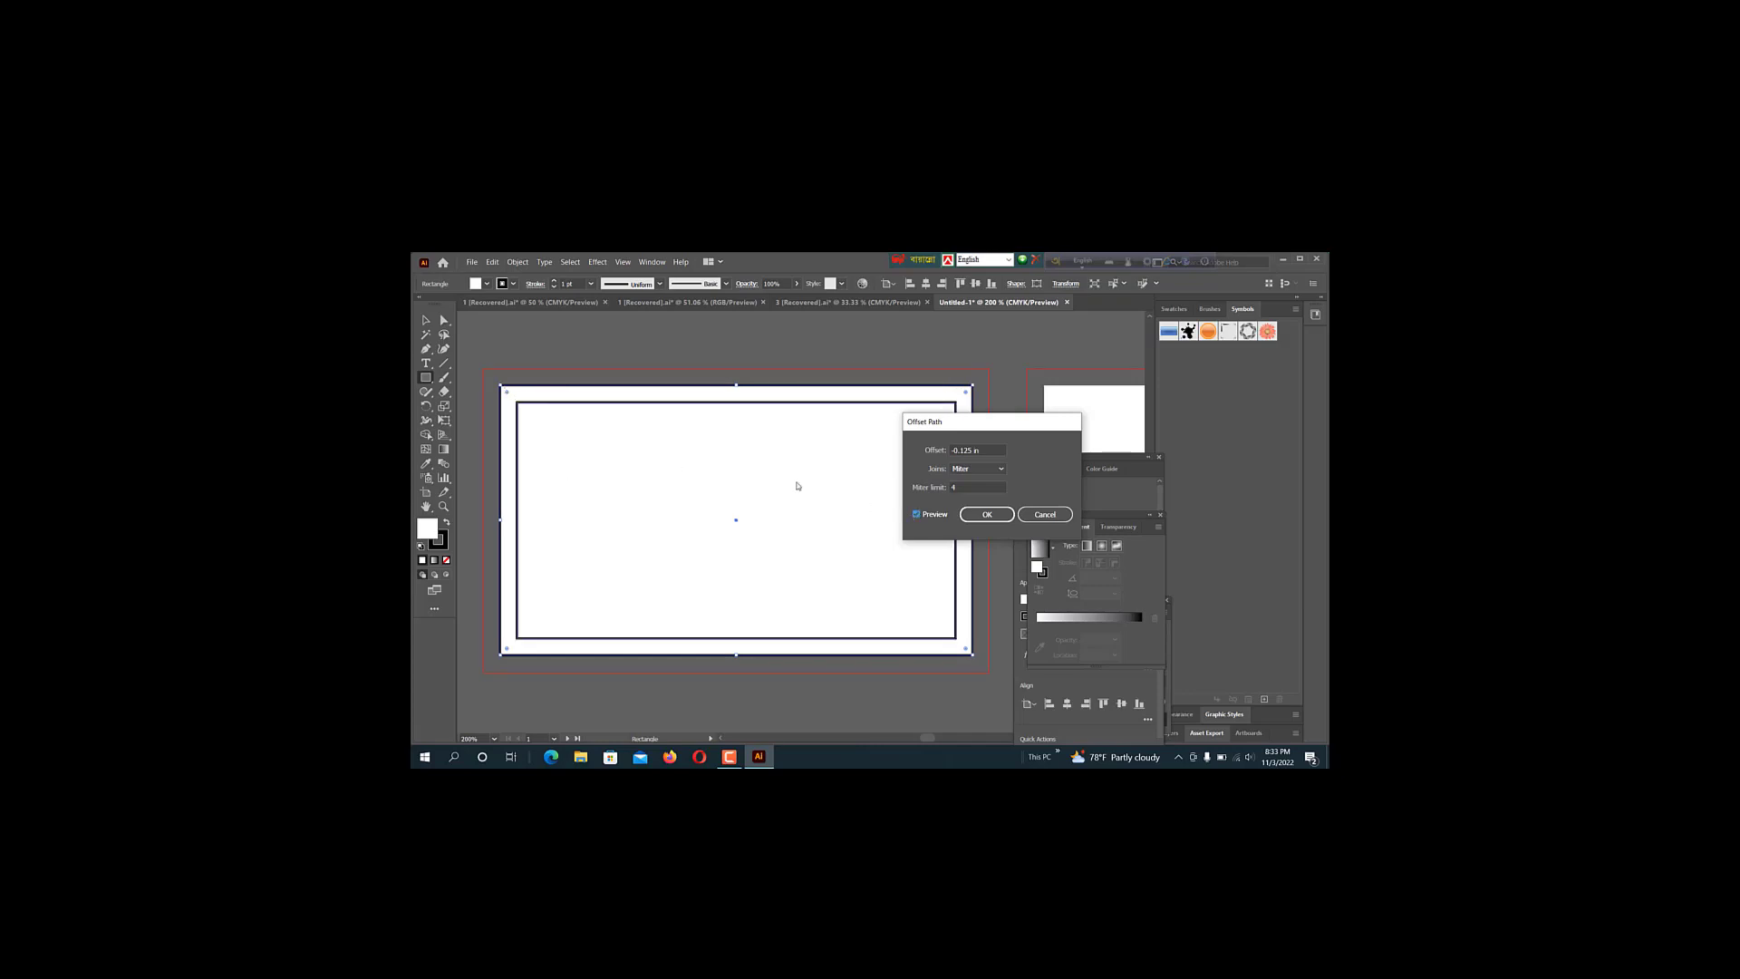
click(985, 514)
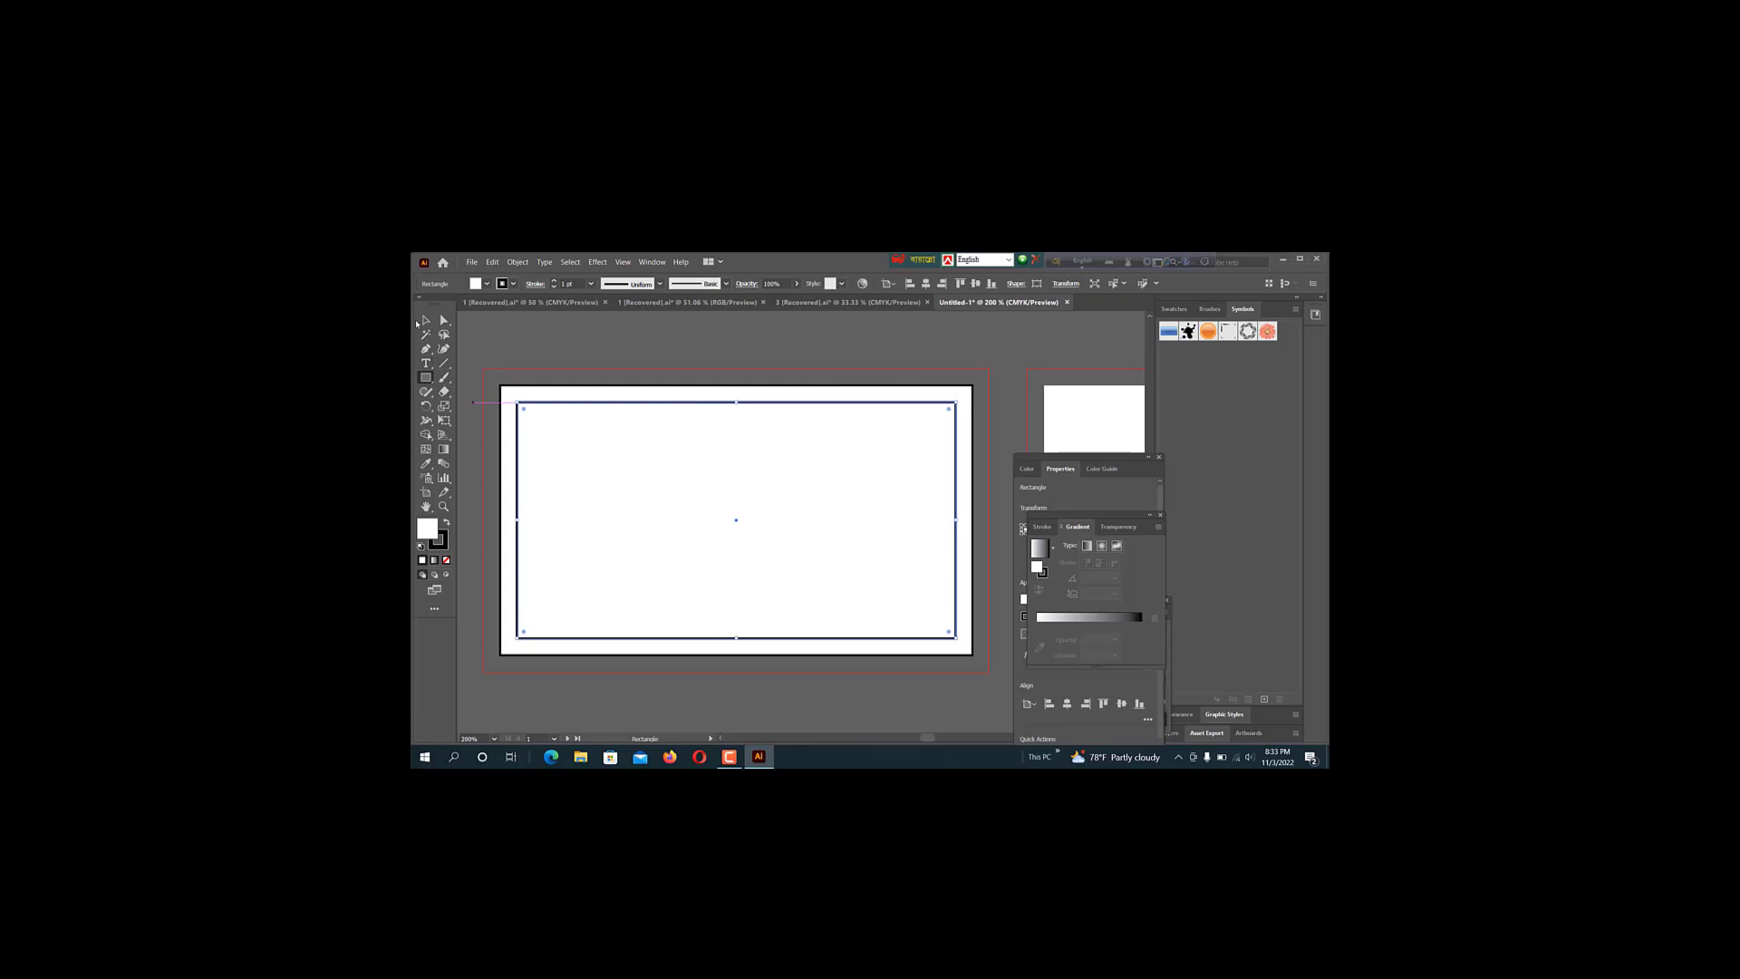
Convert the inset rectangle into a guide and lock the guides
right_click(571, 404)
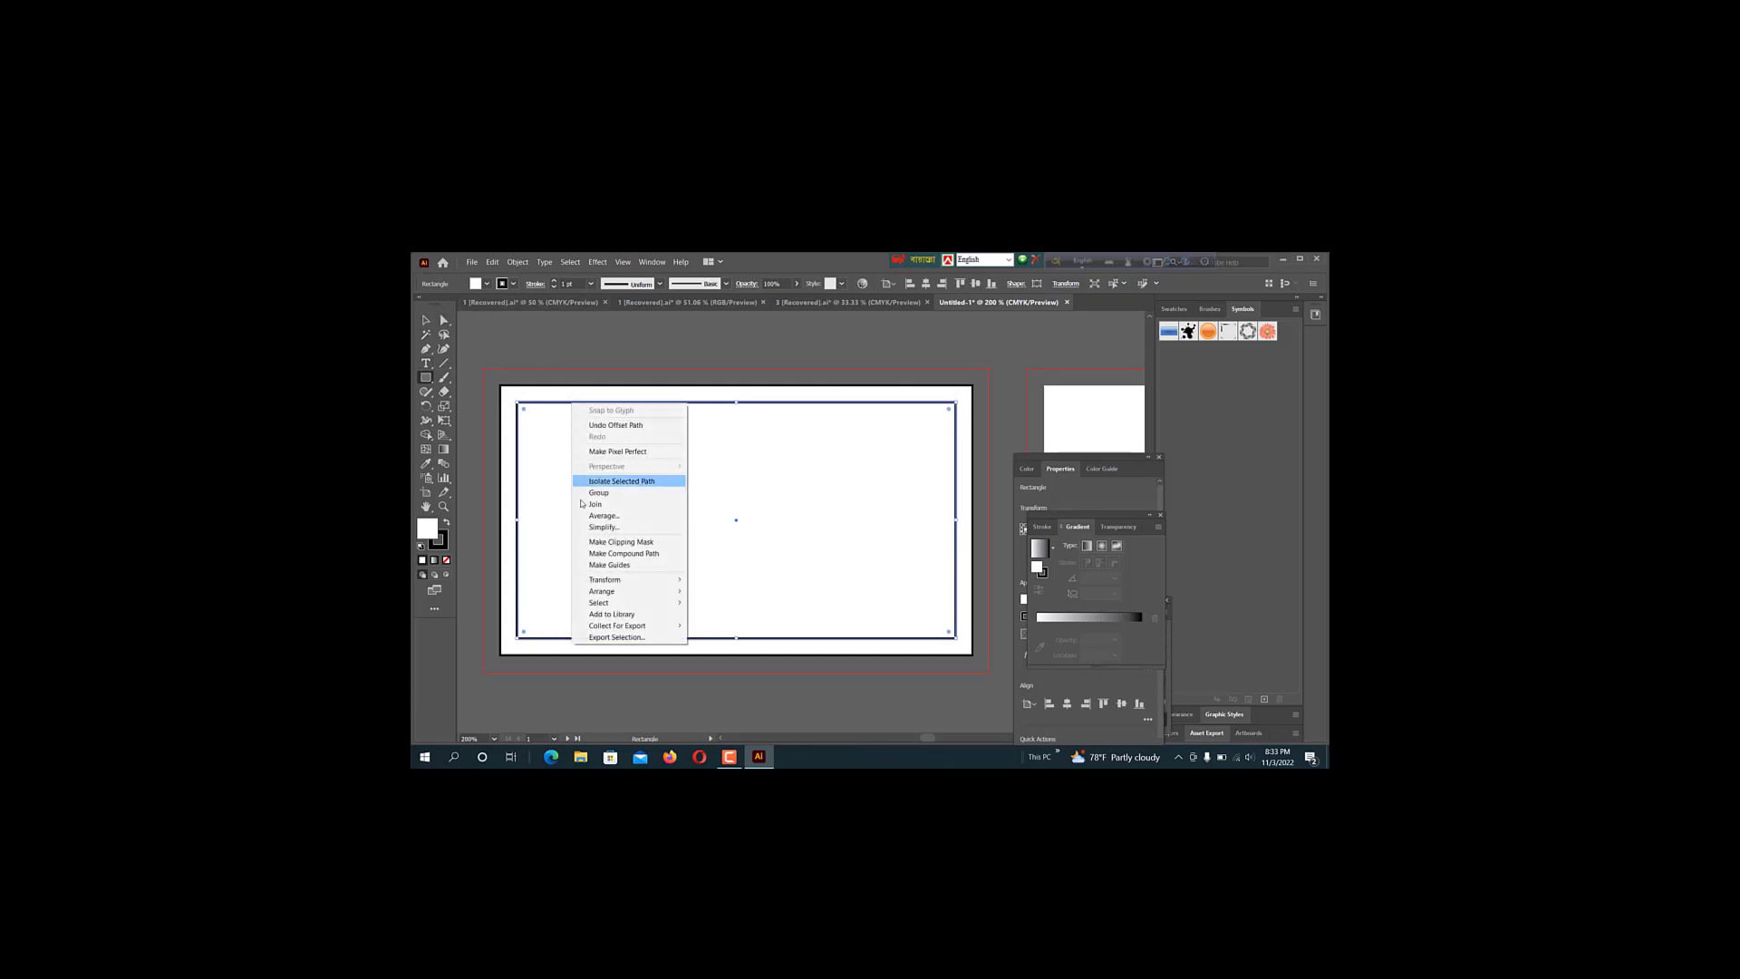
click(609, 566)
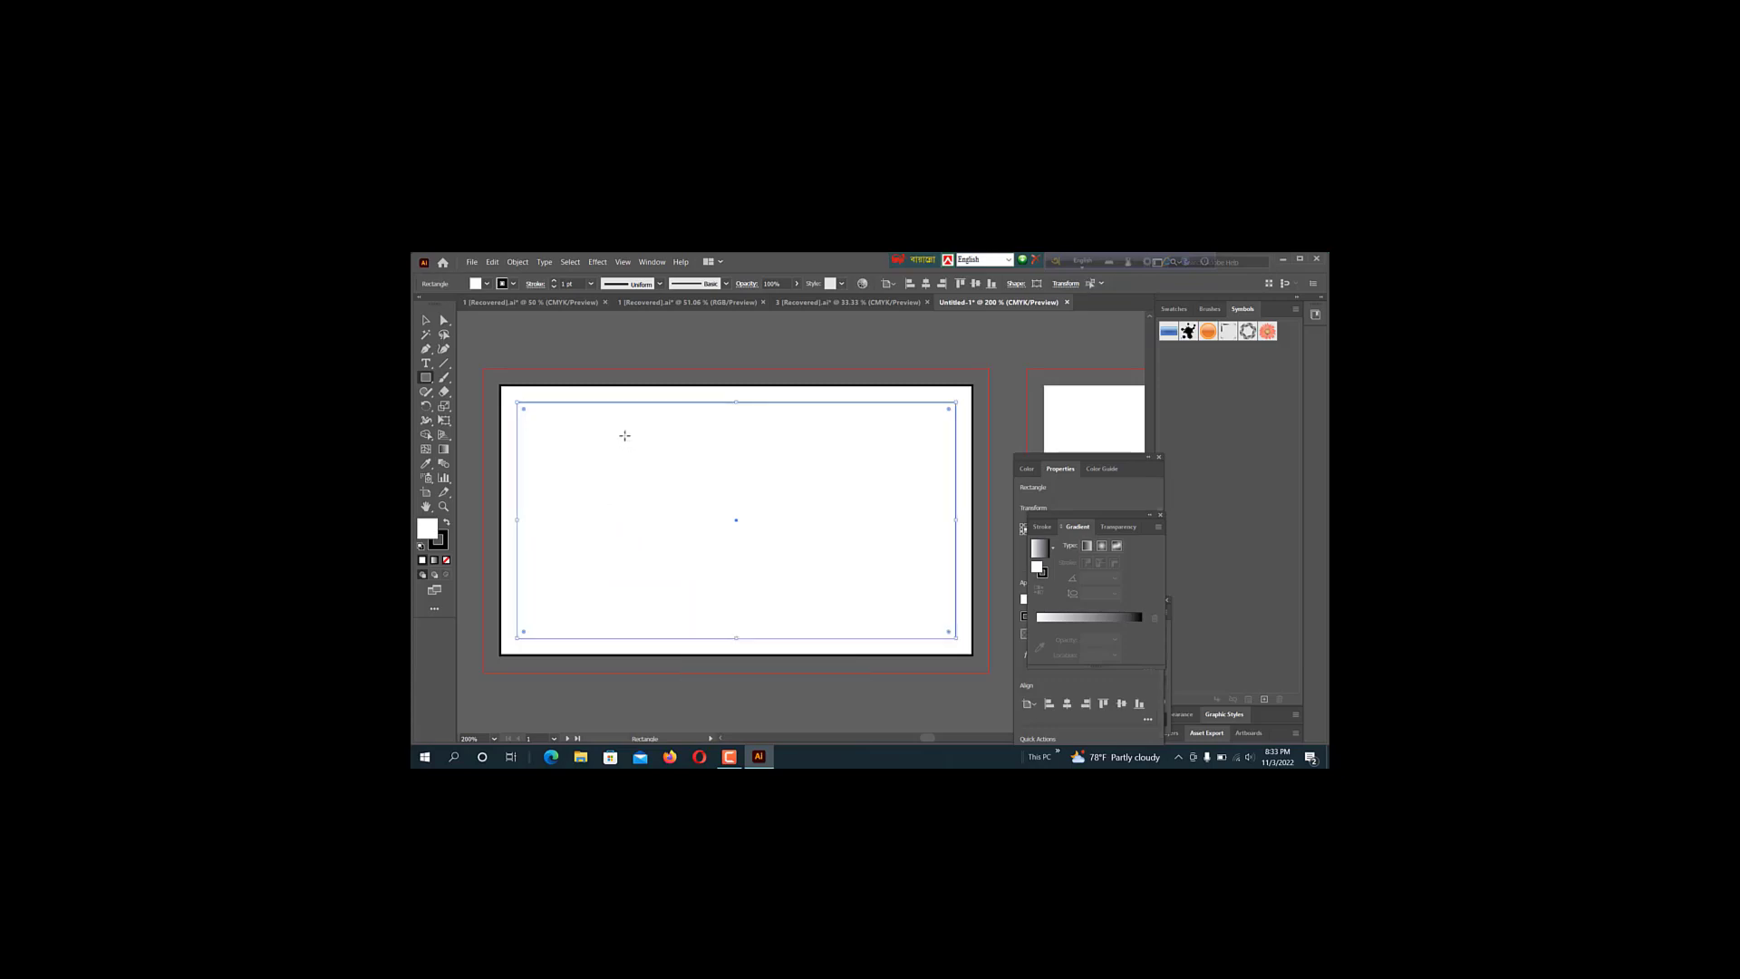
right_click(610, 405)
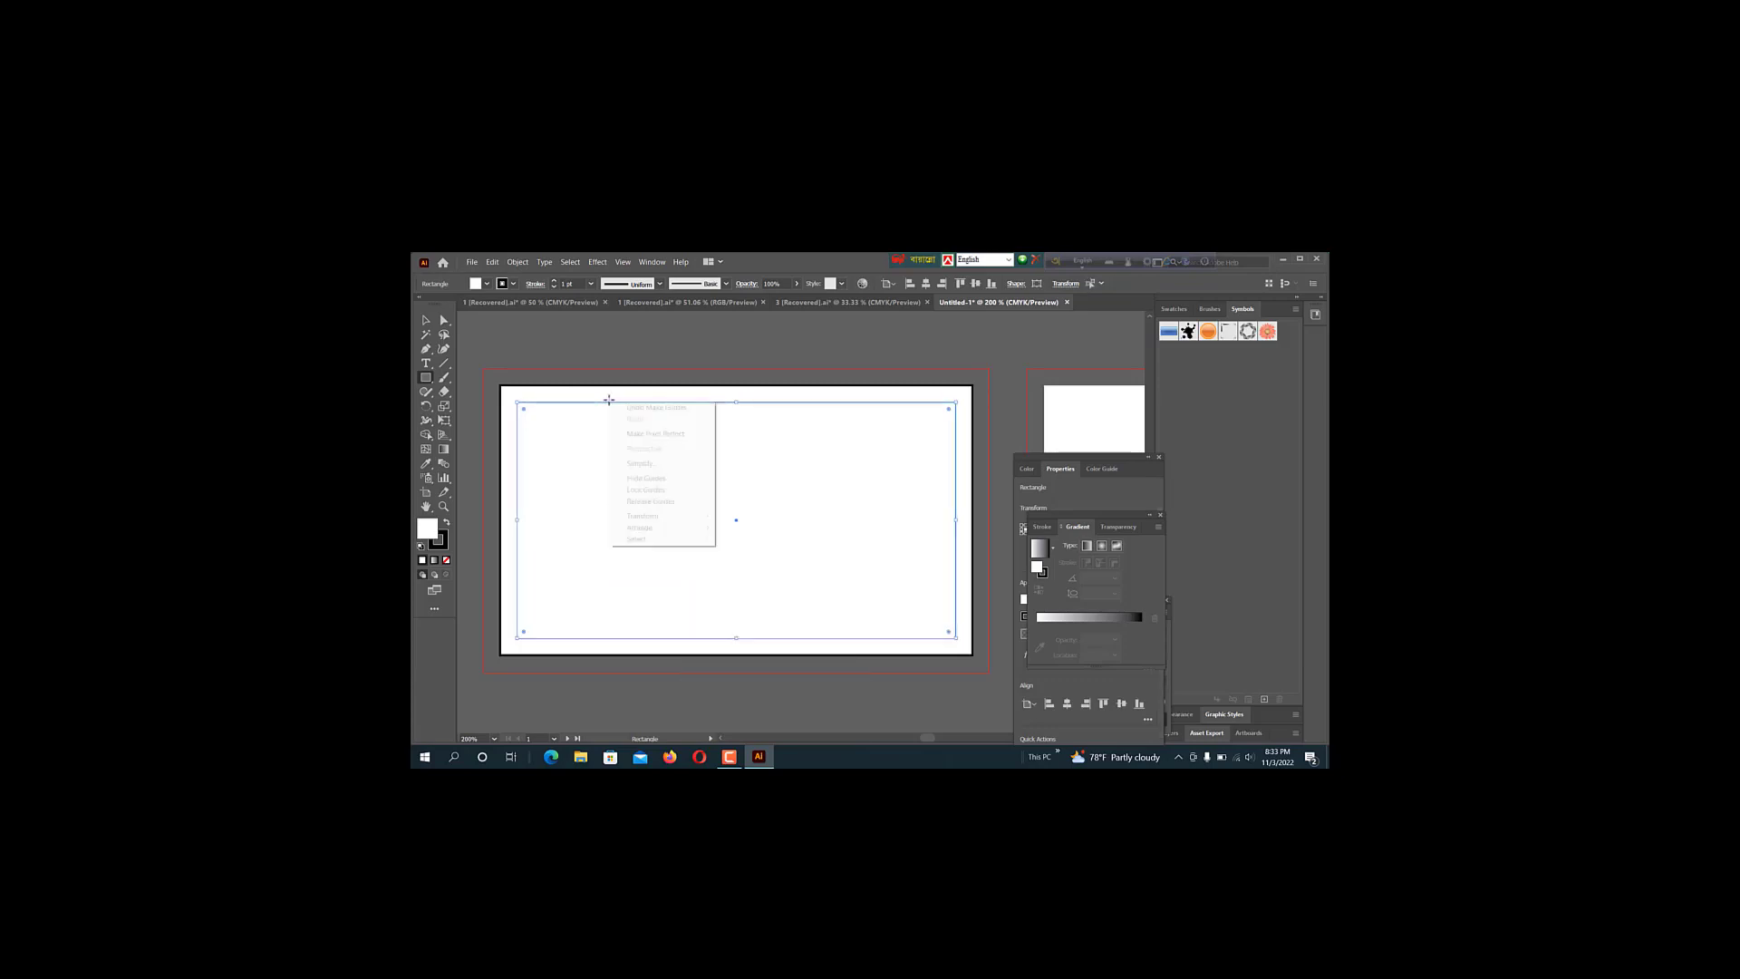
click(647, 490)
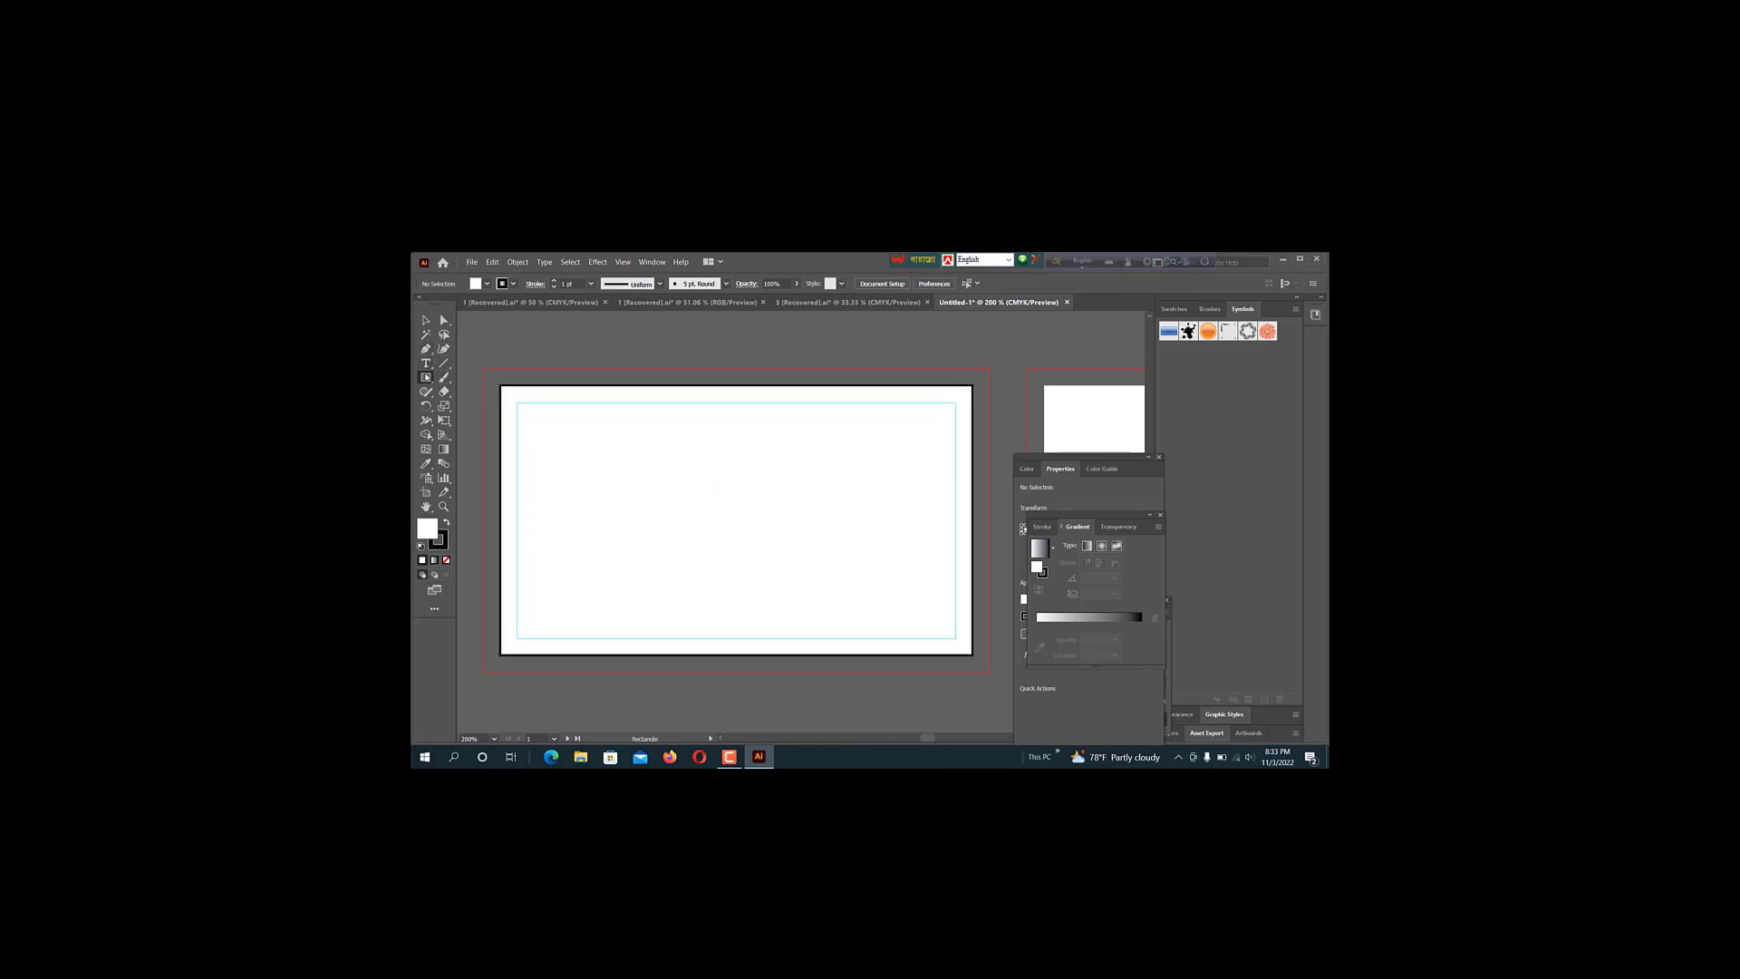
Draw a rectangle from the artboard's top-left corner out to the bleed edge
drag(486, 370, 958, 663)
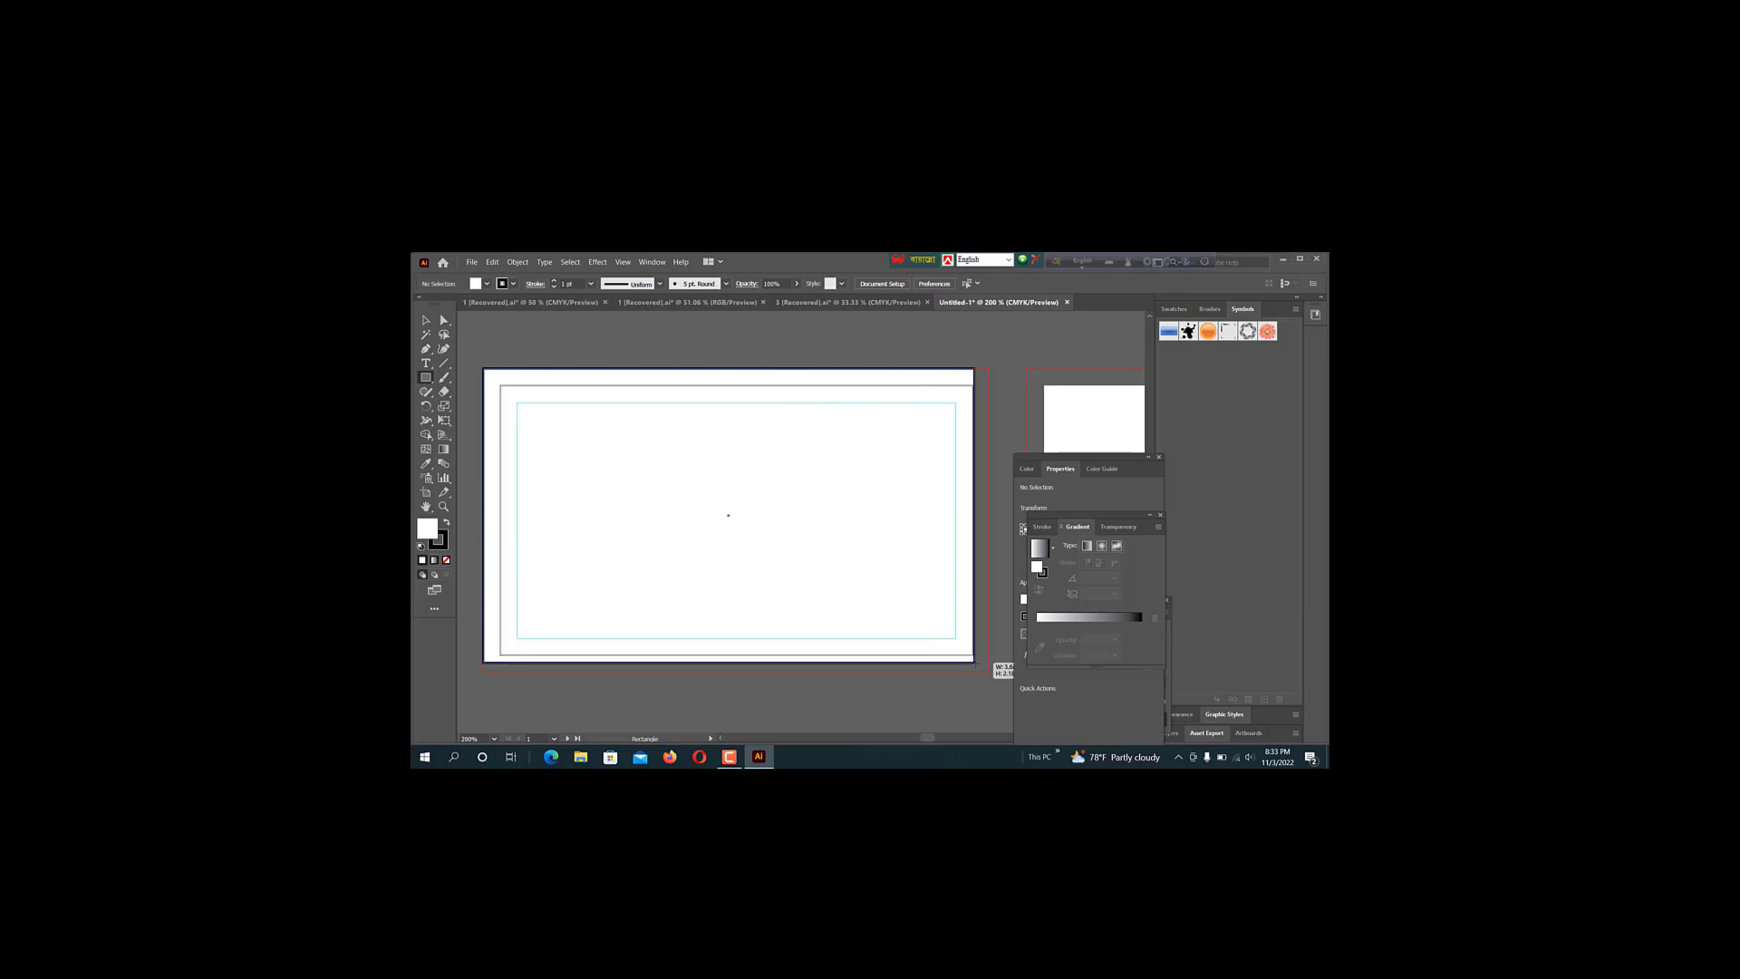
drag(958, 664, 1010, 672)
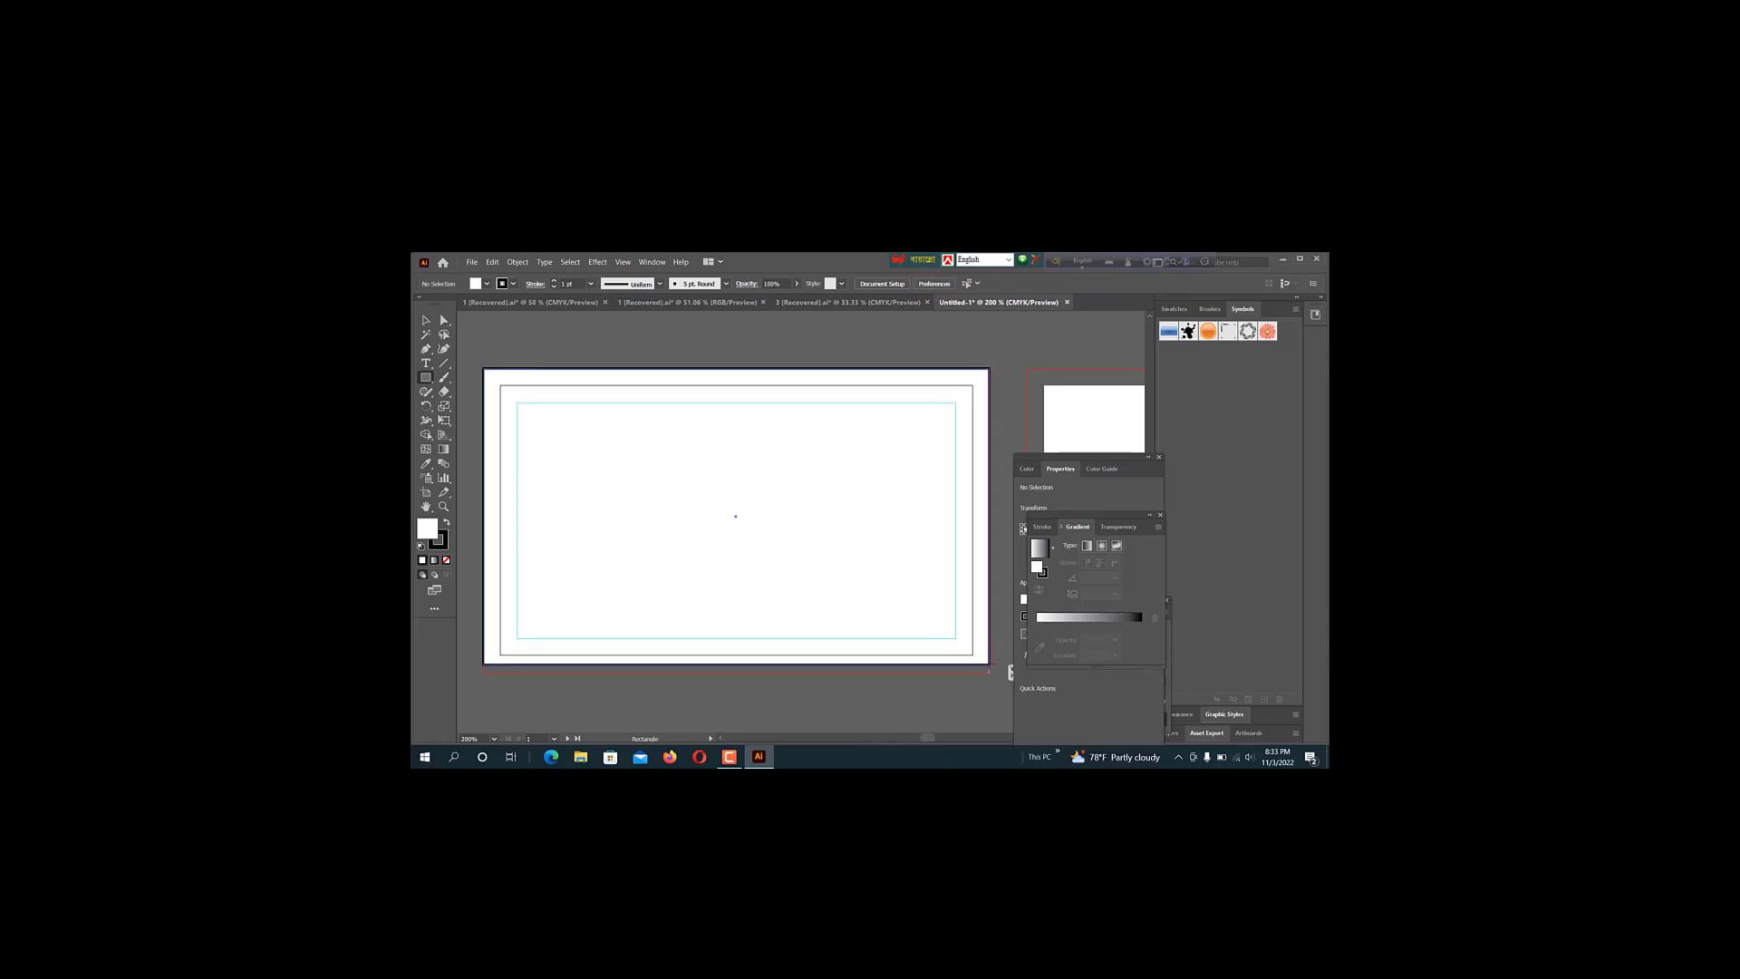
drag(1011, 673, 991, 672)
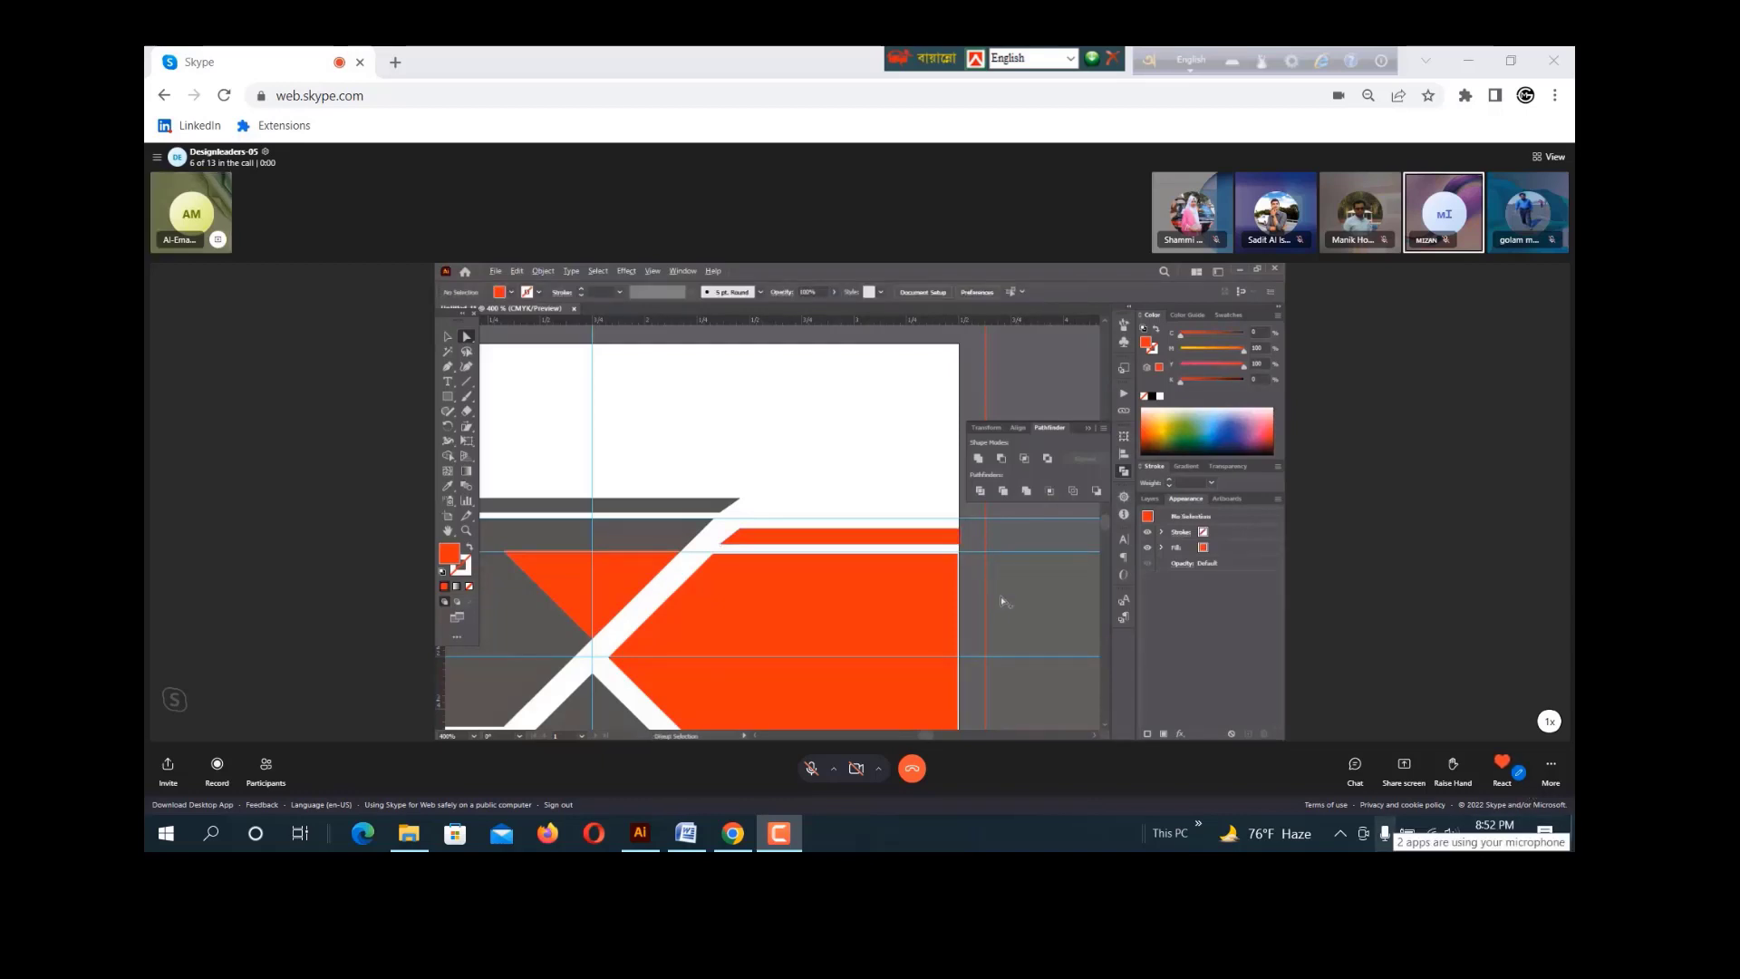
Raise the system speaker volume slightly and return to the call window
click(1449, 840)
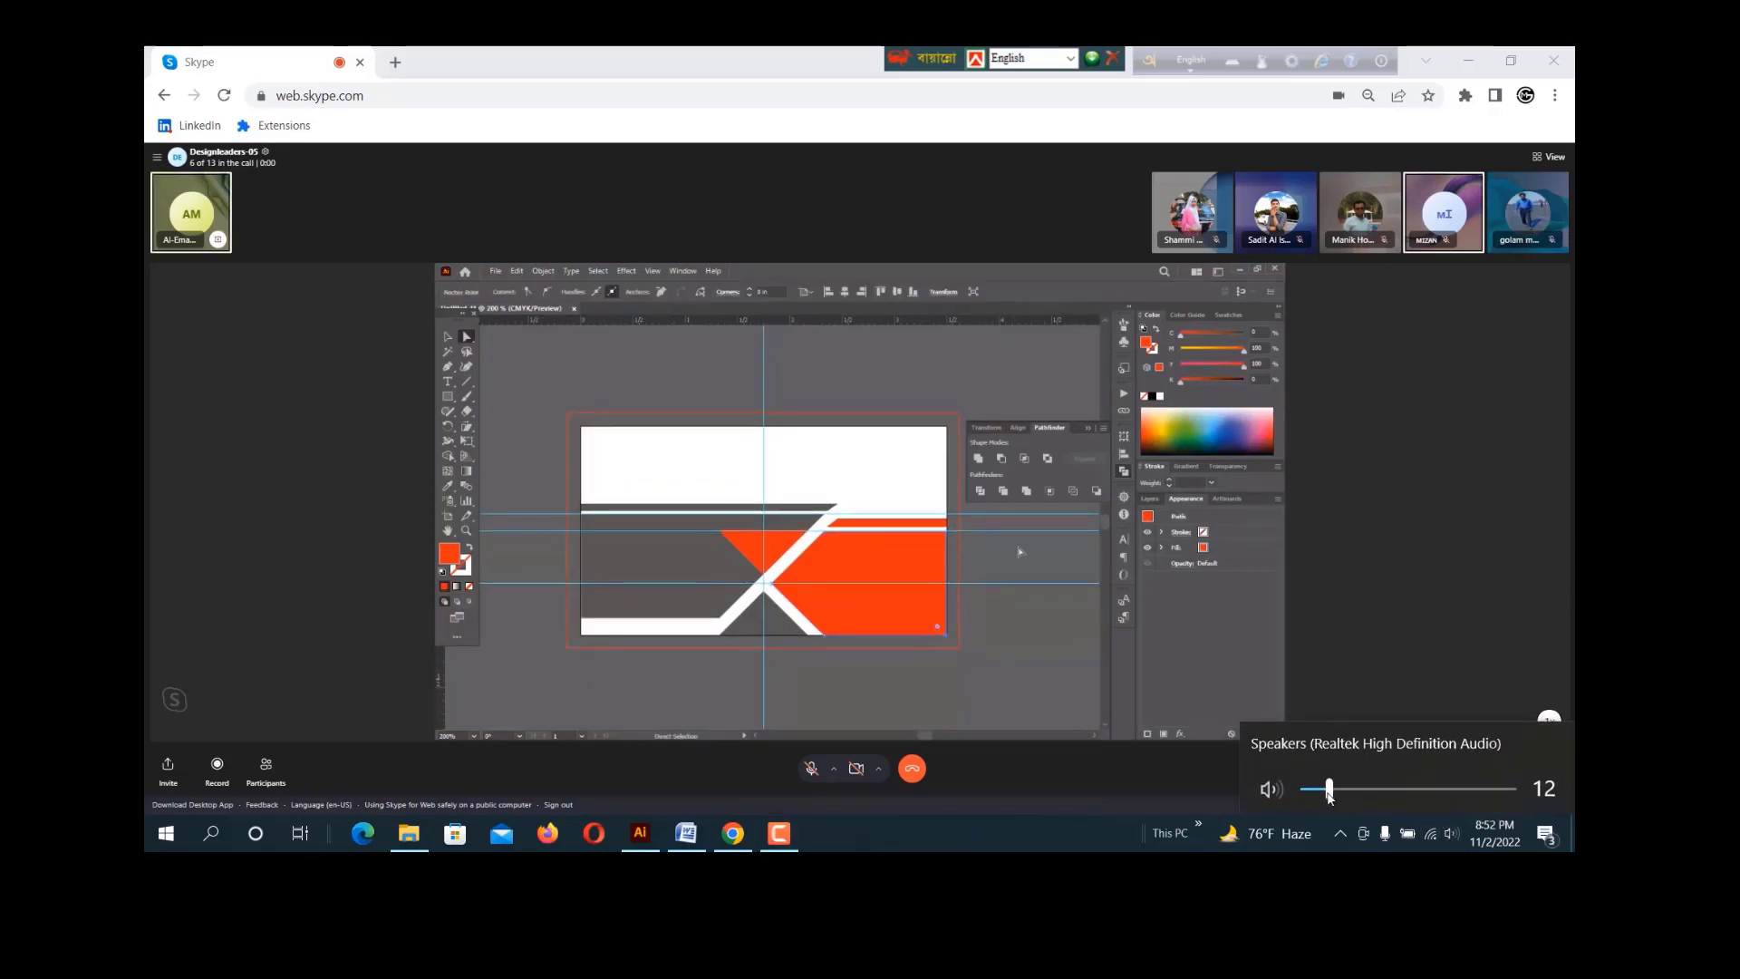
drag(1329, 796, 1331, 794)
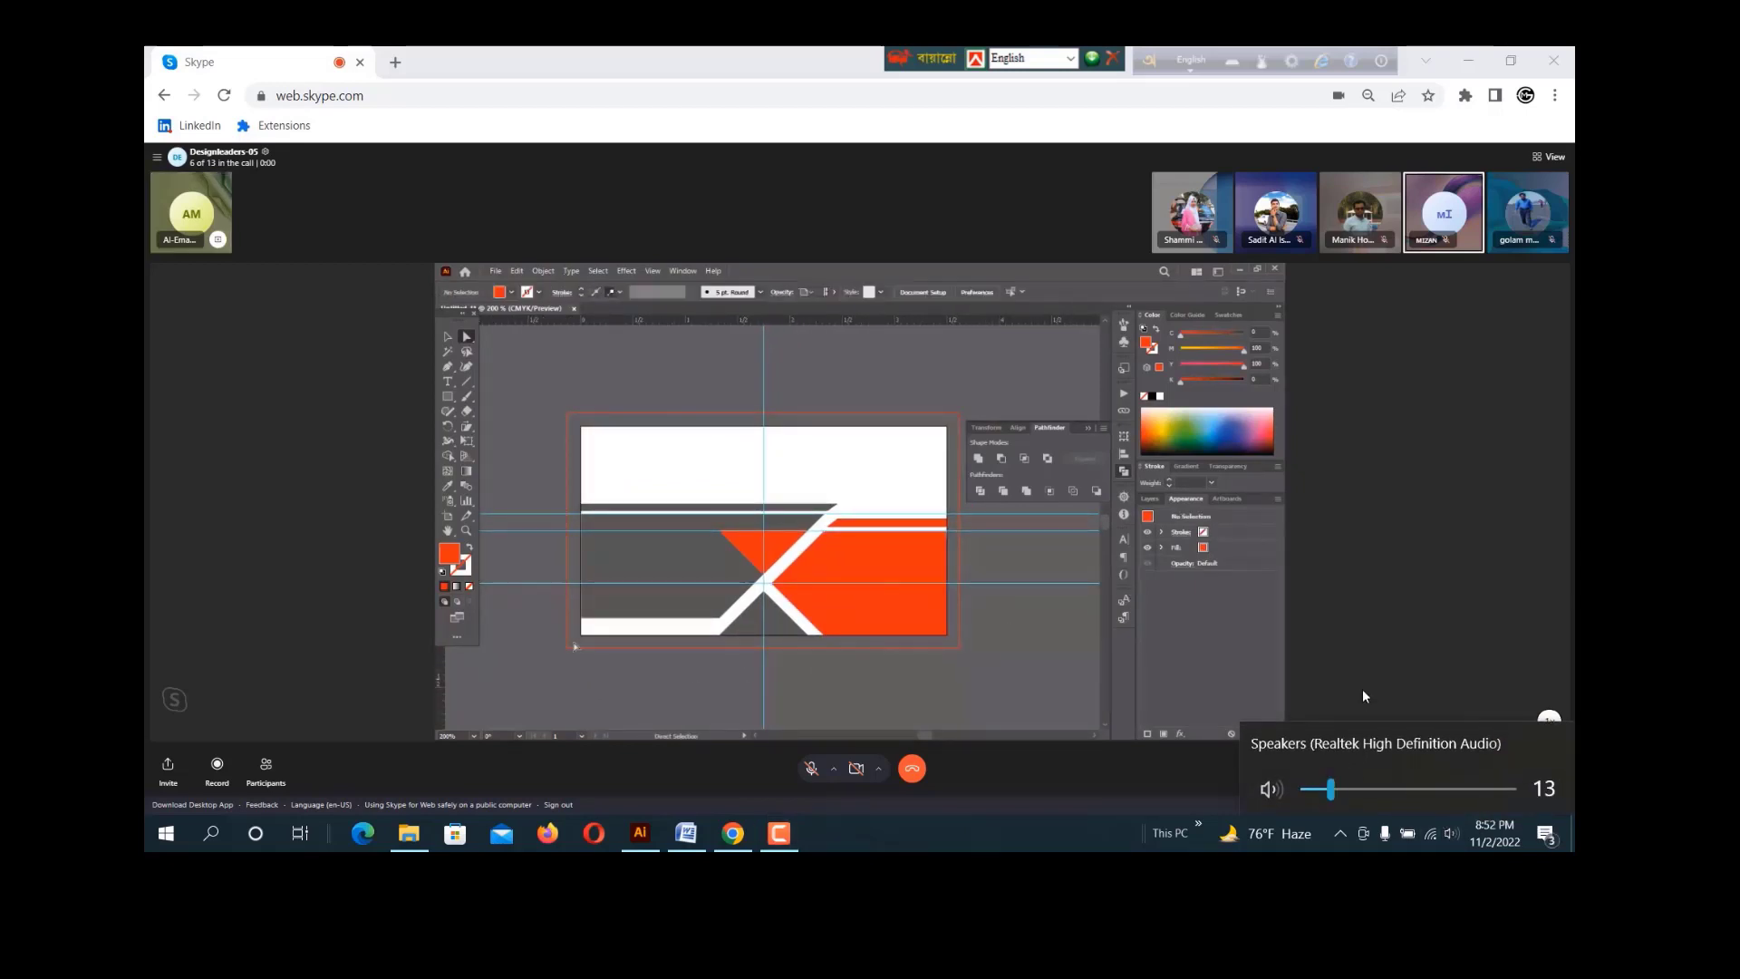
click(1376, 651)
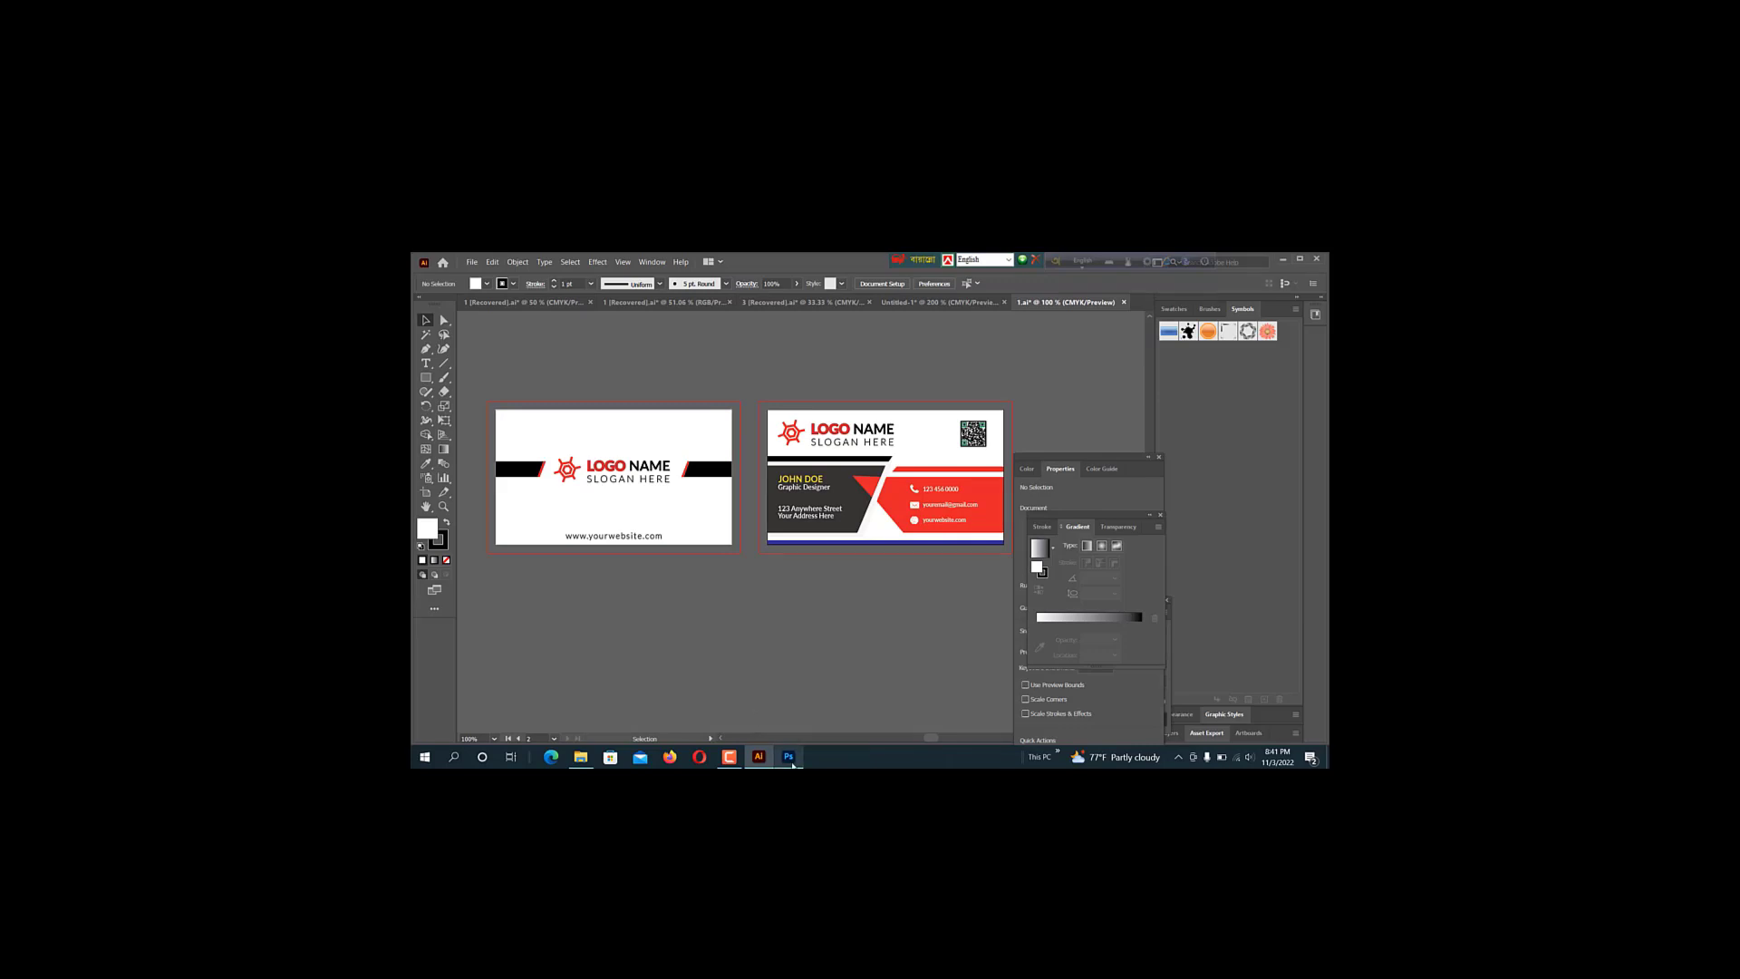
Bring the Photoshop card mockup forward and select the Back card layer
click(794, 764)
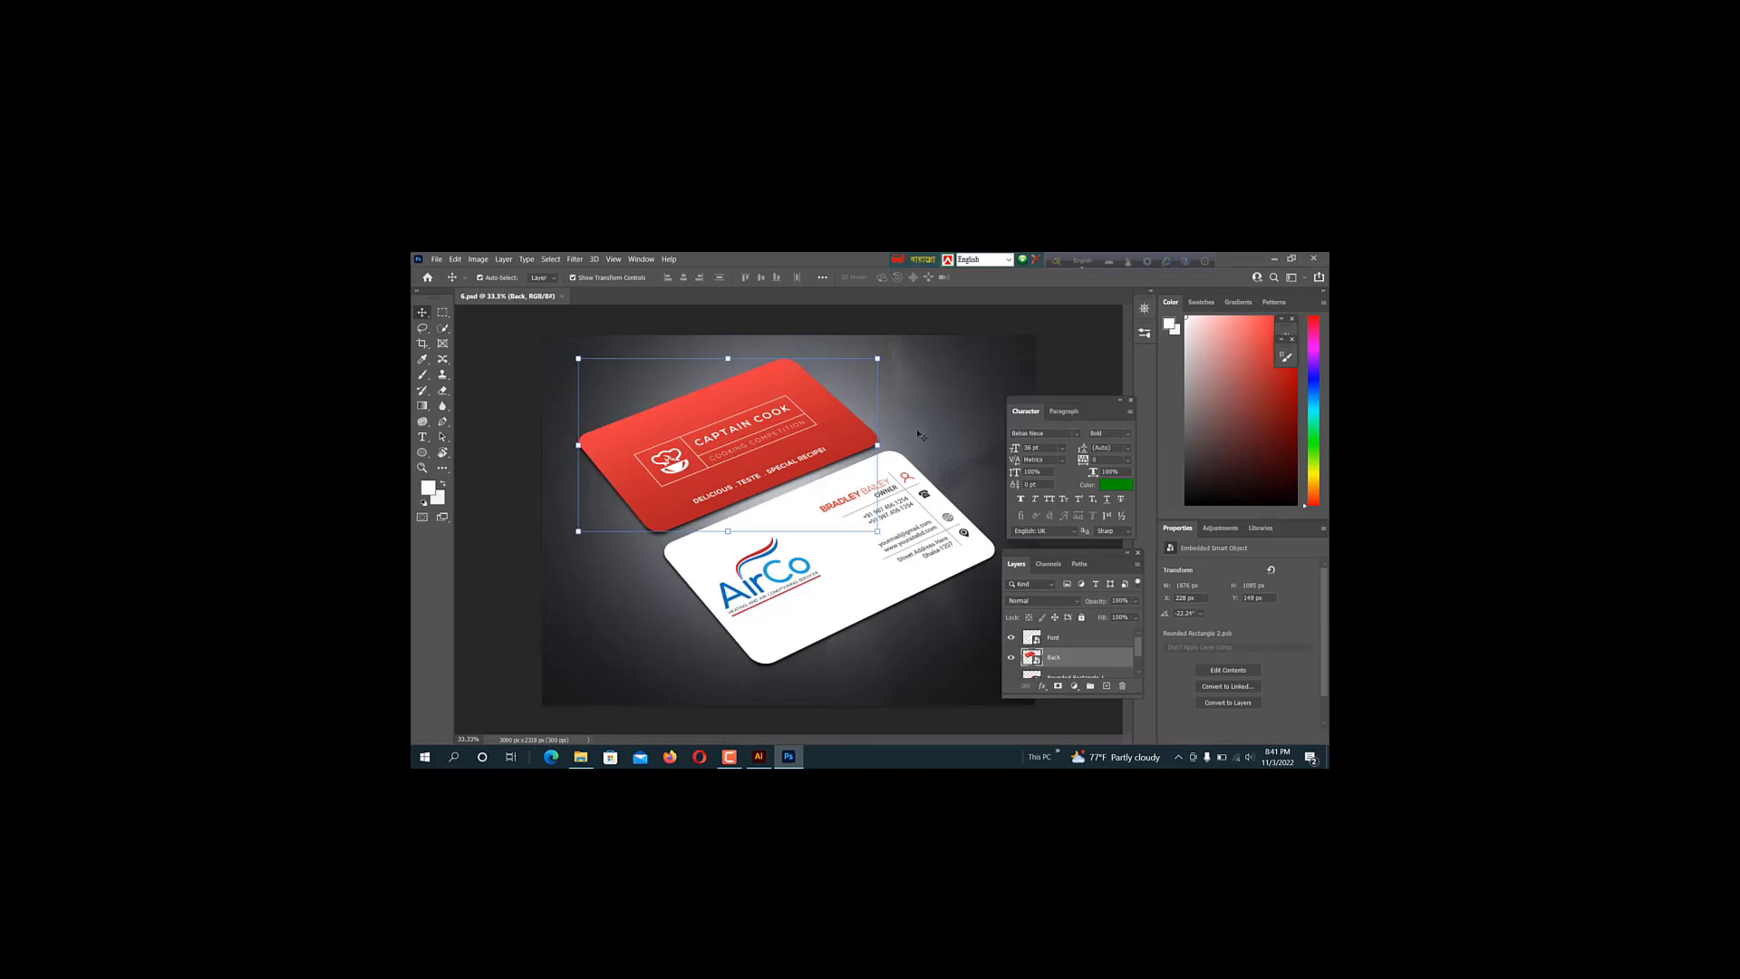
click(824, 524)
click(825, 526)
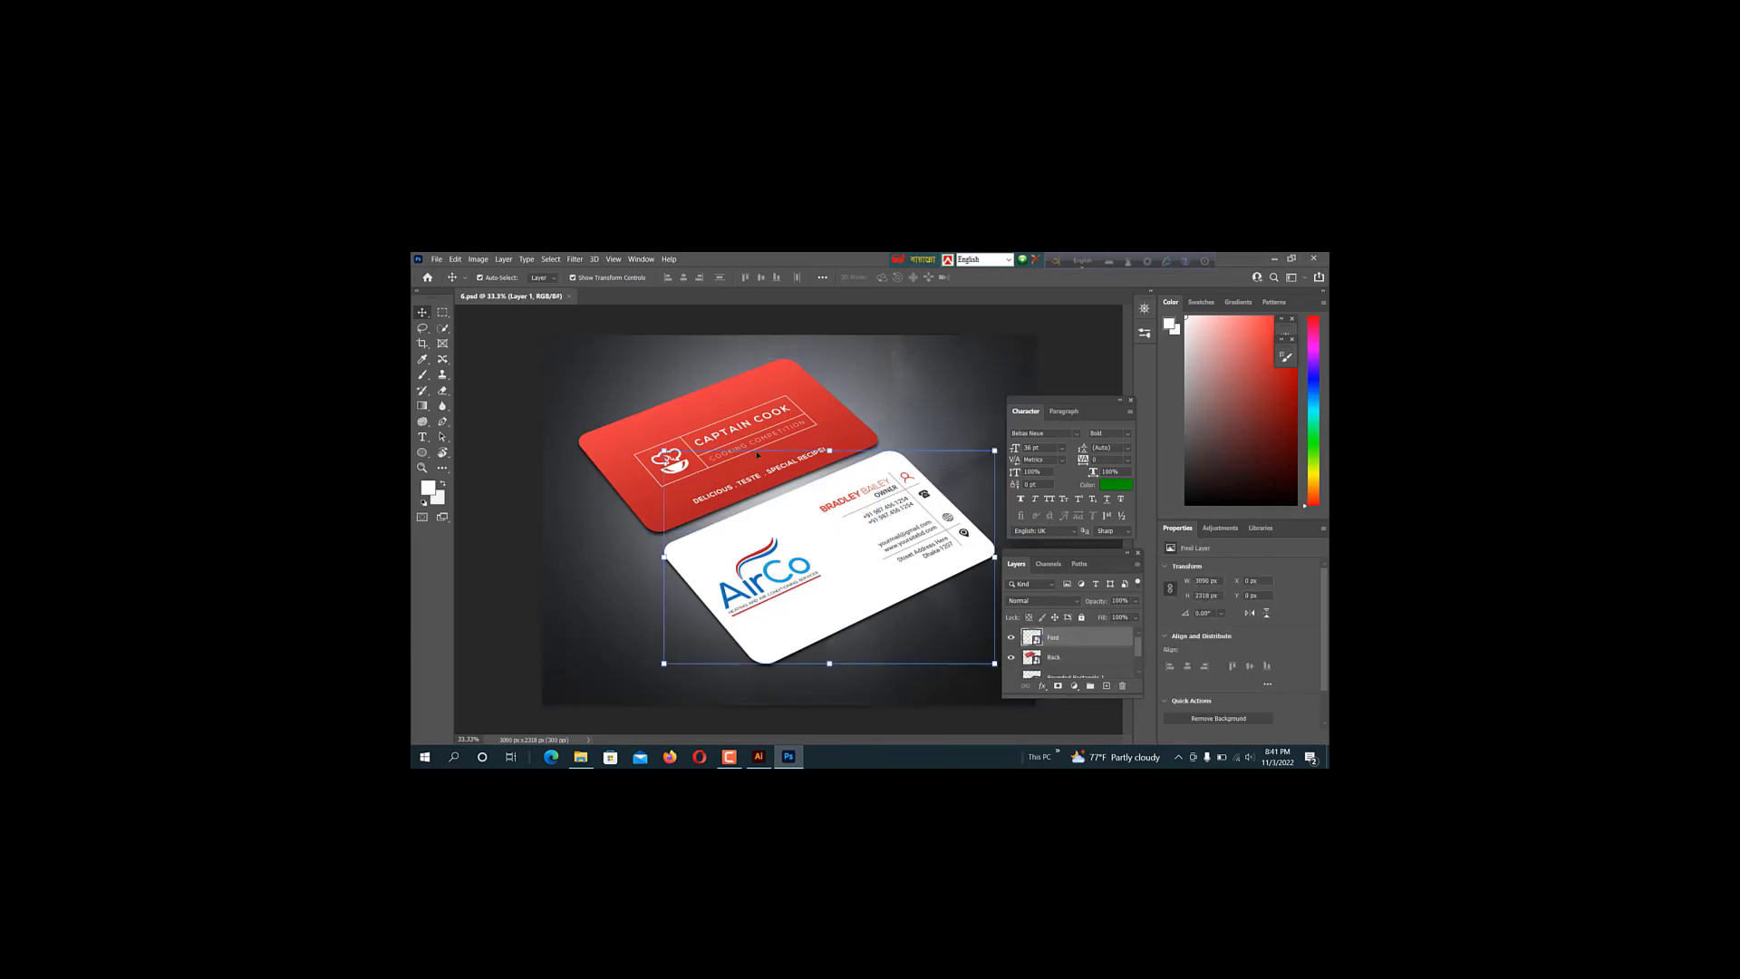
click(743, 417)
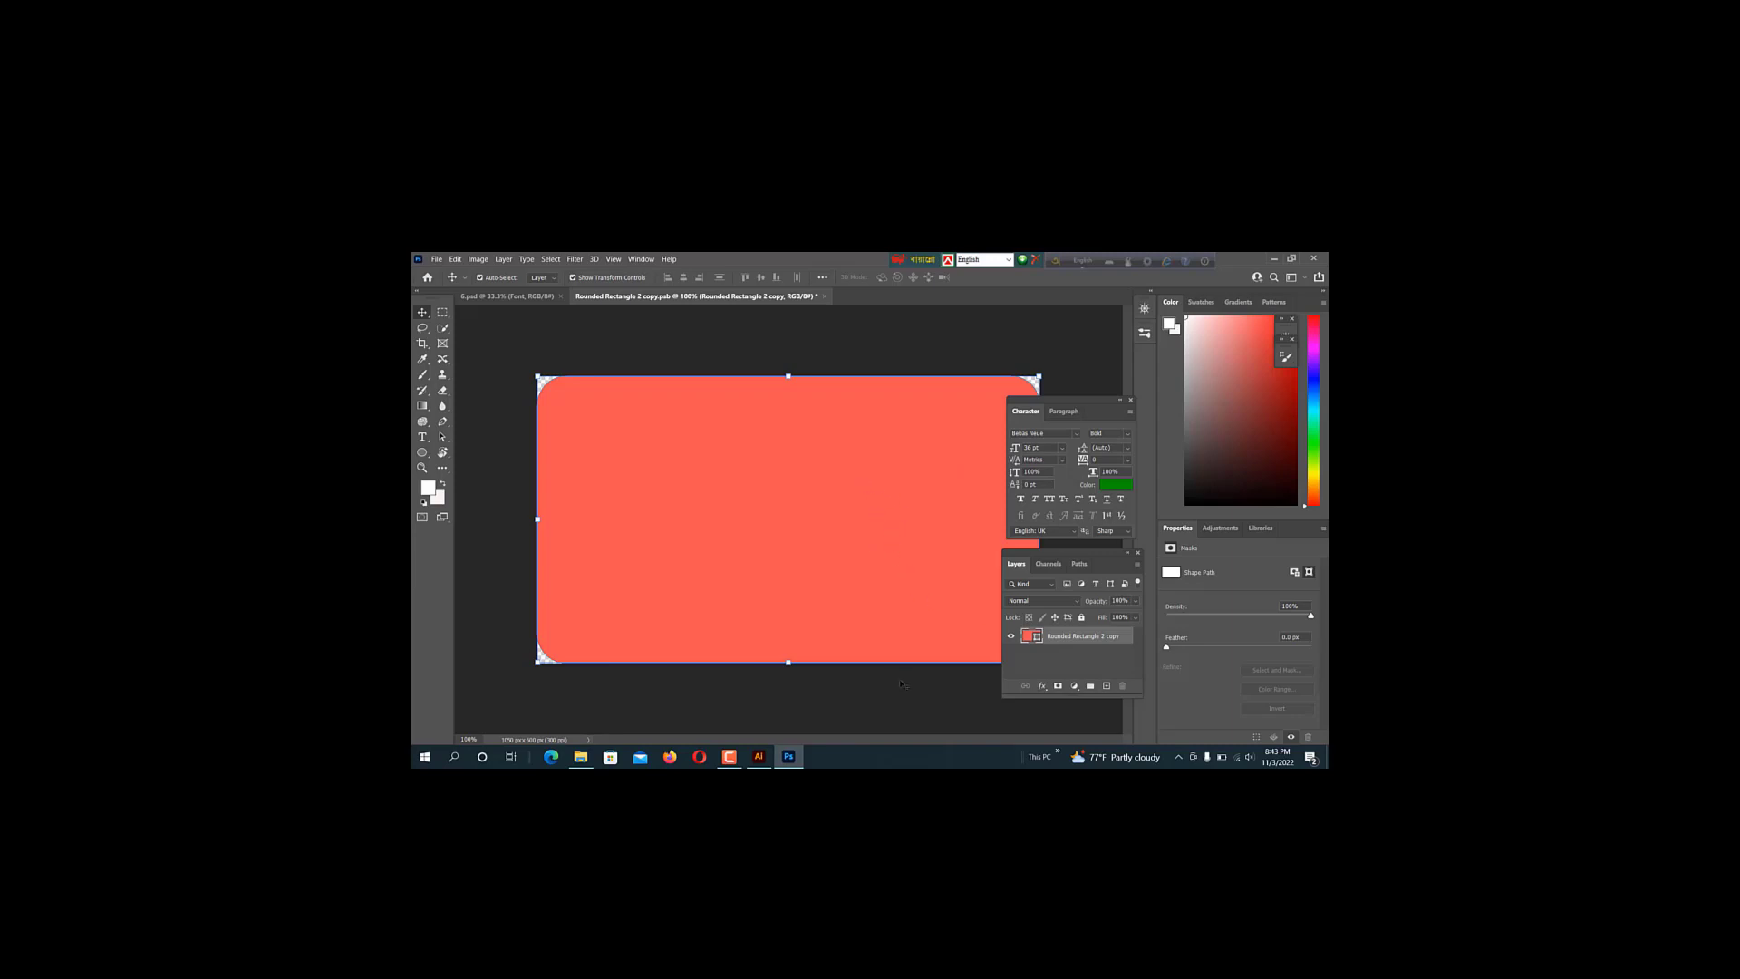
Duplicate the right-hand red-black card design and drag it into Photoshop's card document
click(760, 758)
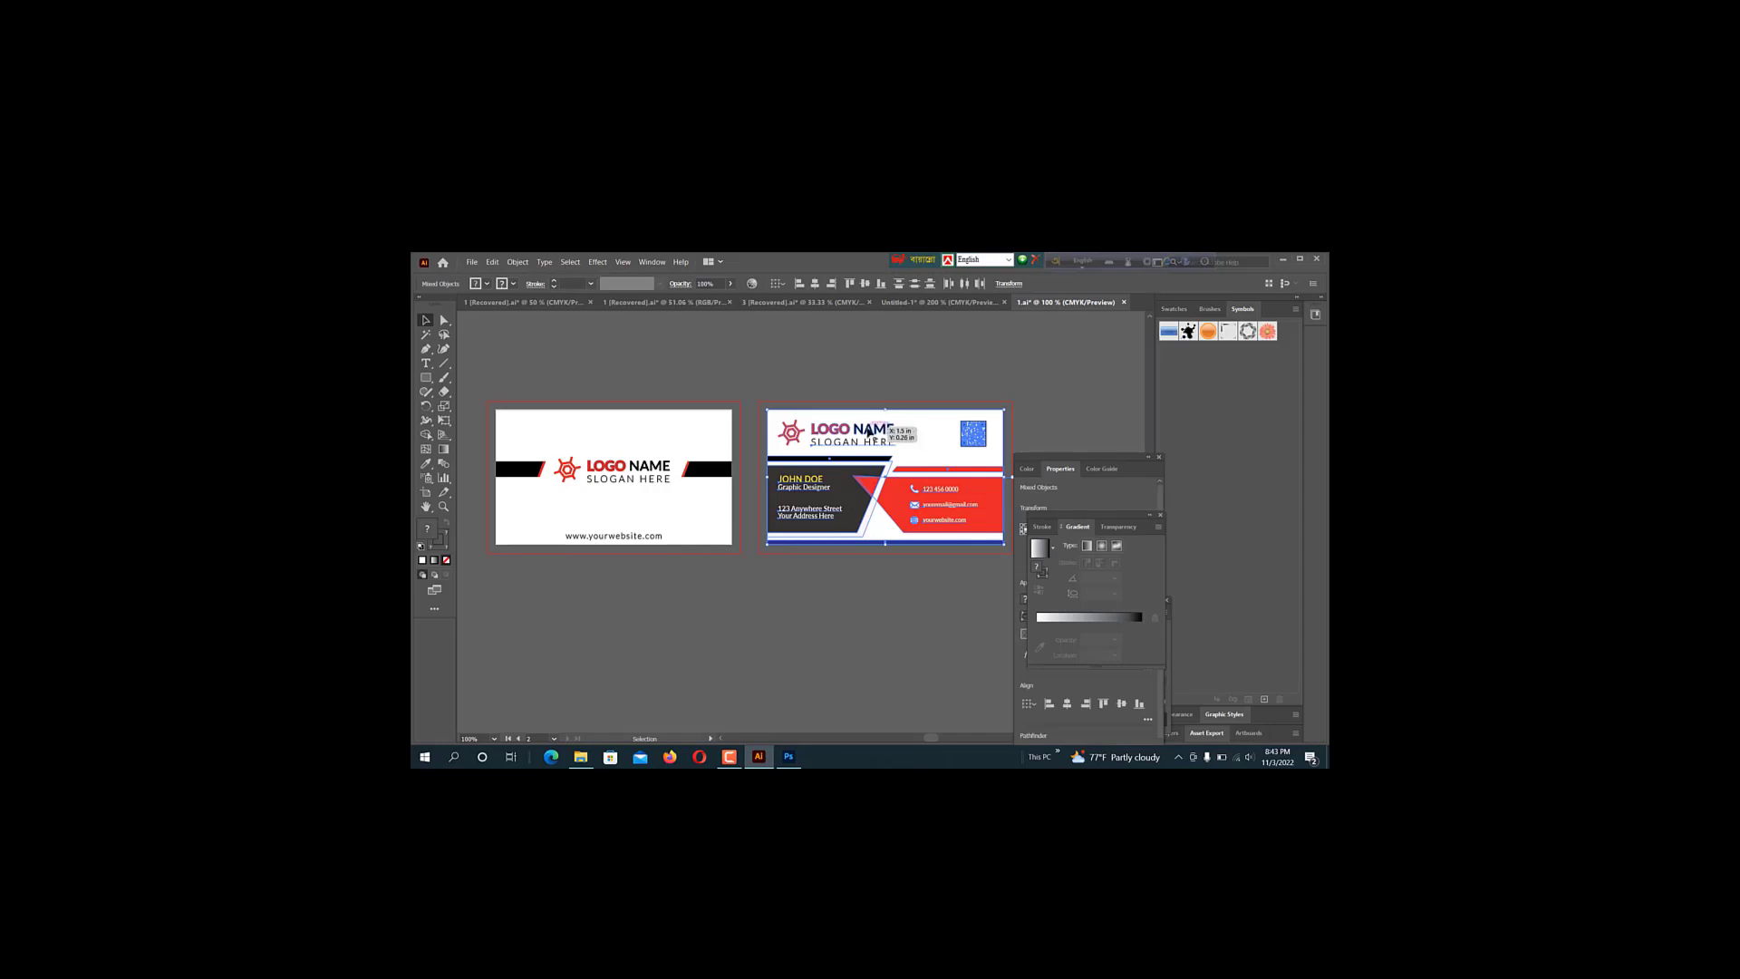
drag(868, 432, 814, 624)
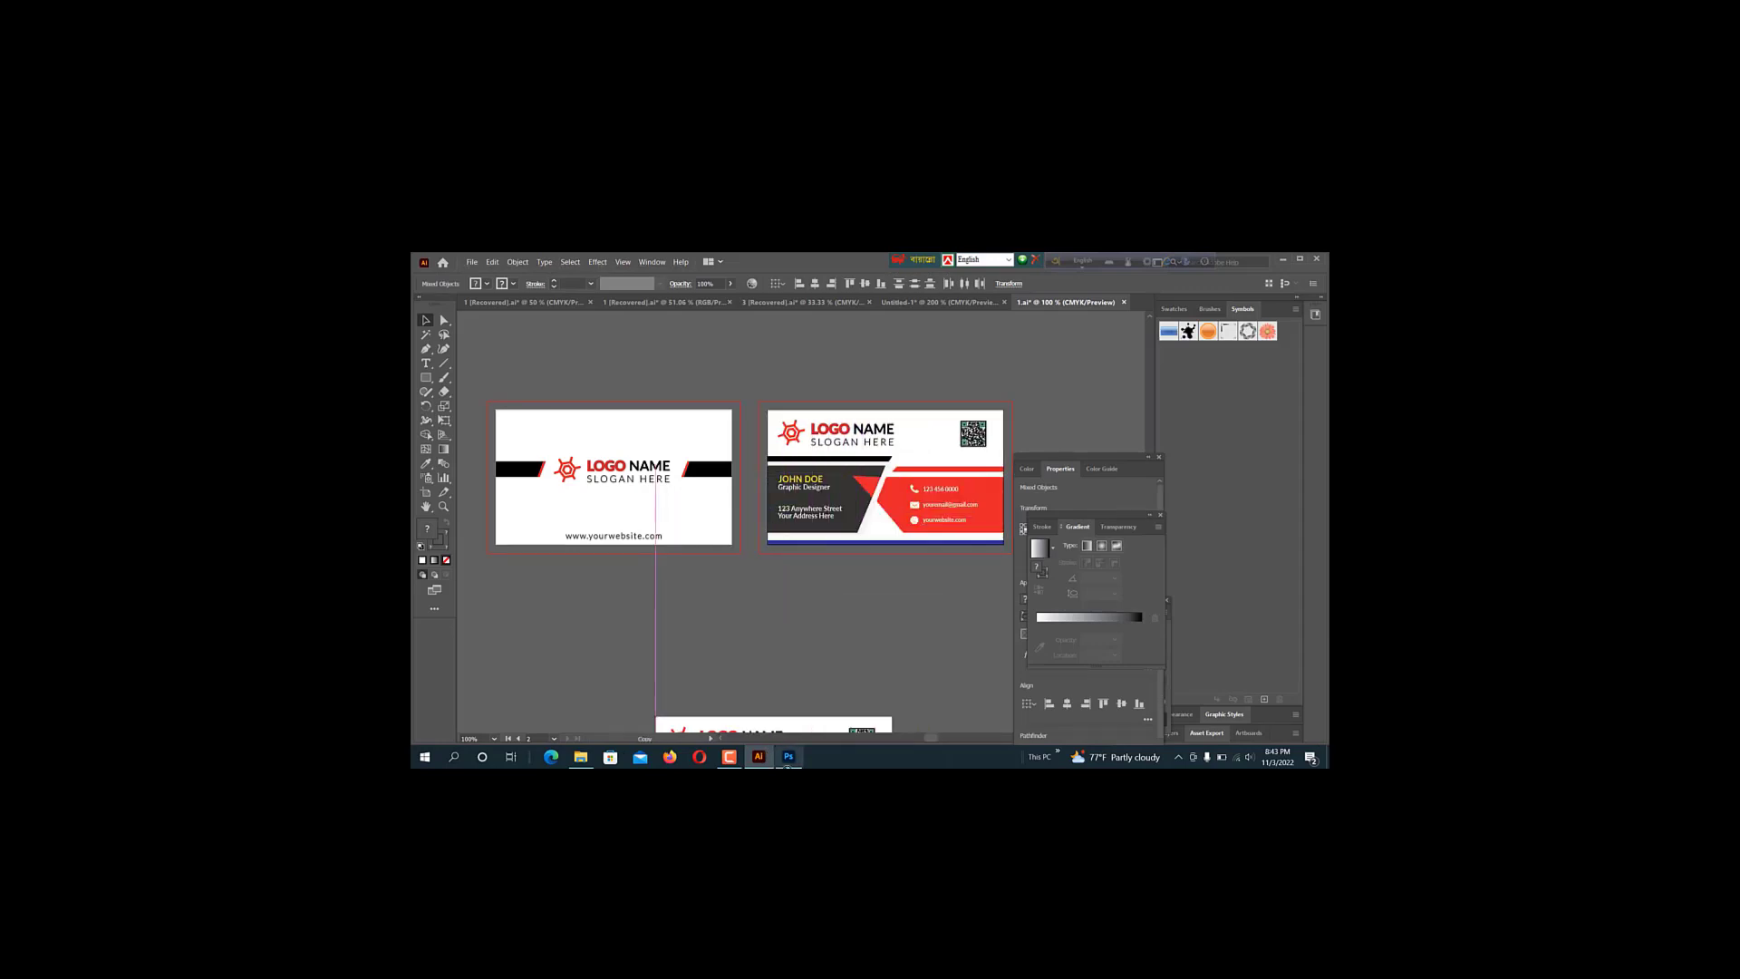
drag(798, 663, 821, 526)
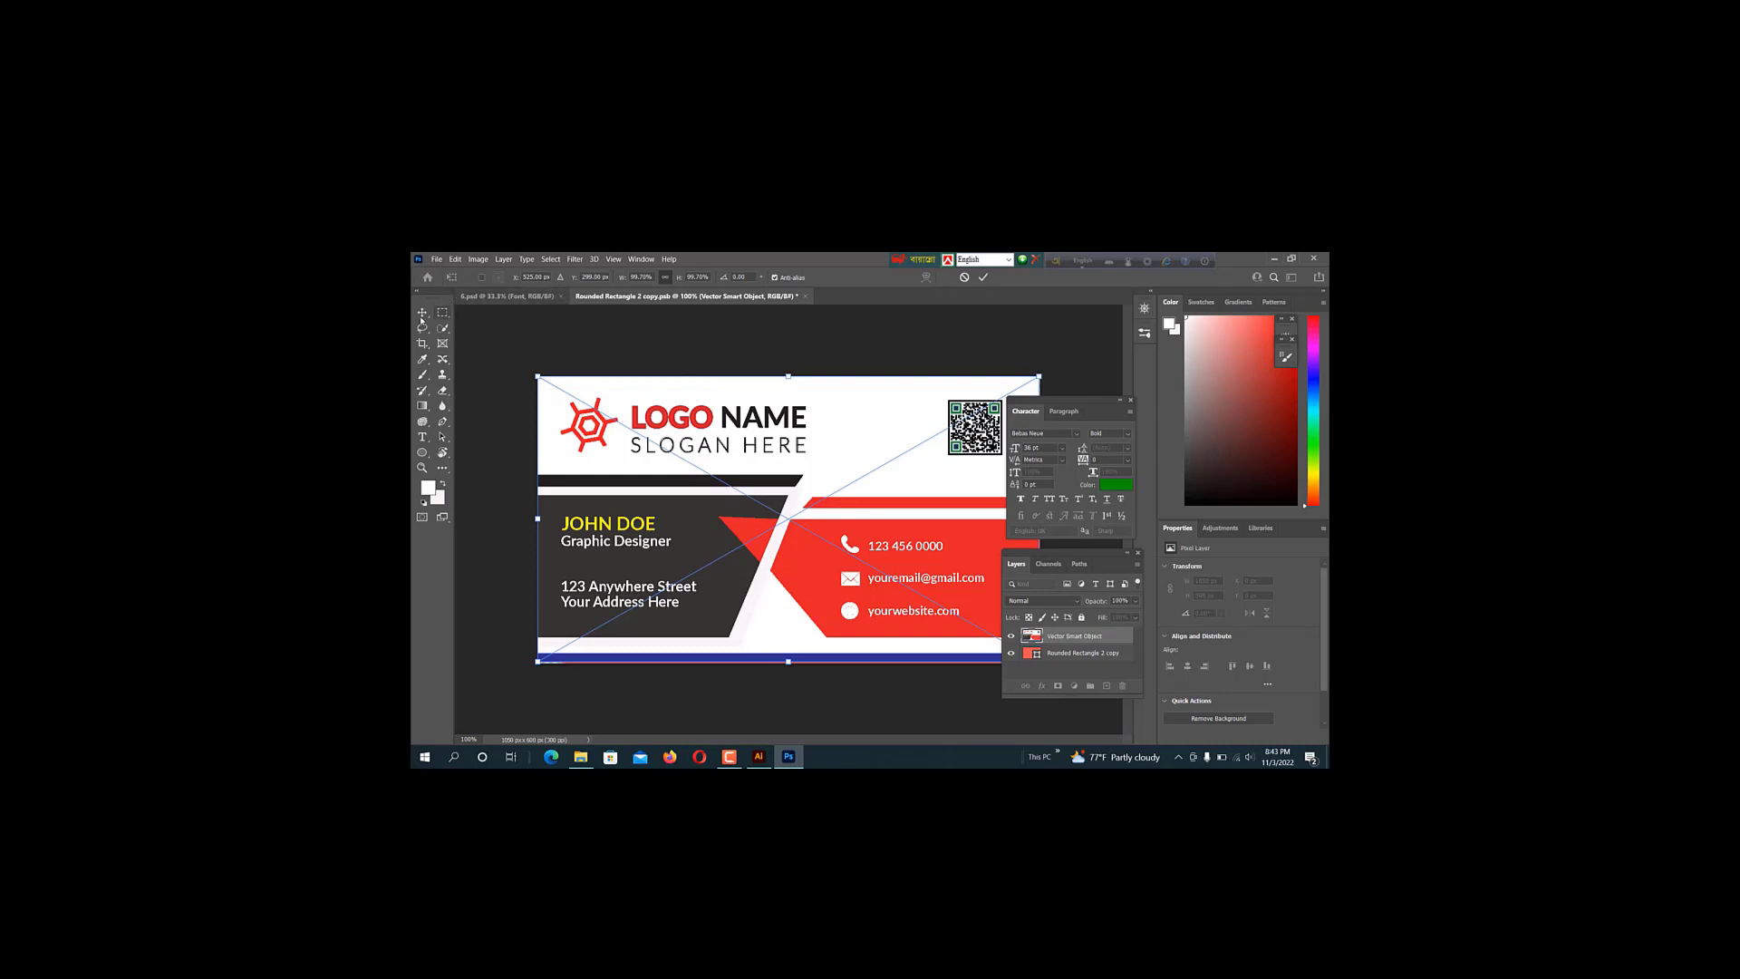
Commit the placed design, save the front card contents, and return to 6.psd
key(Return)
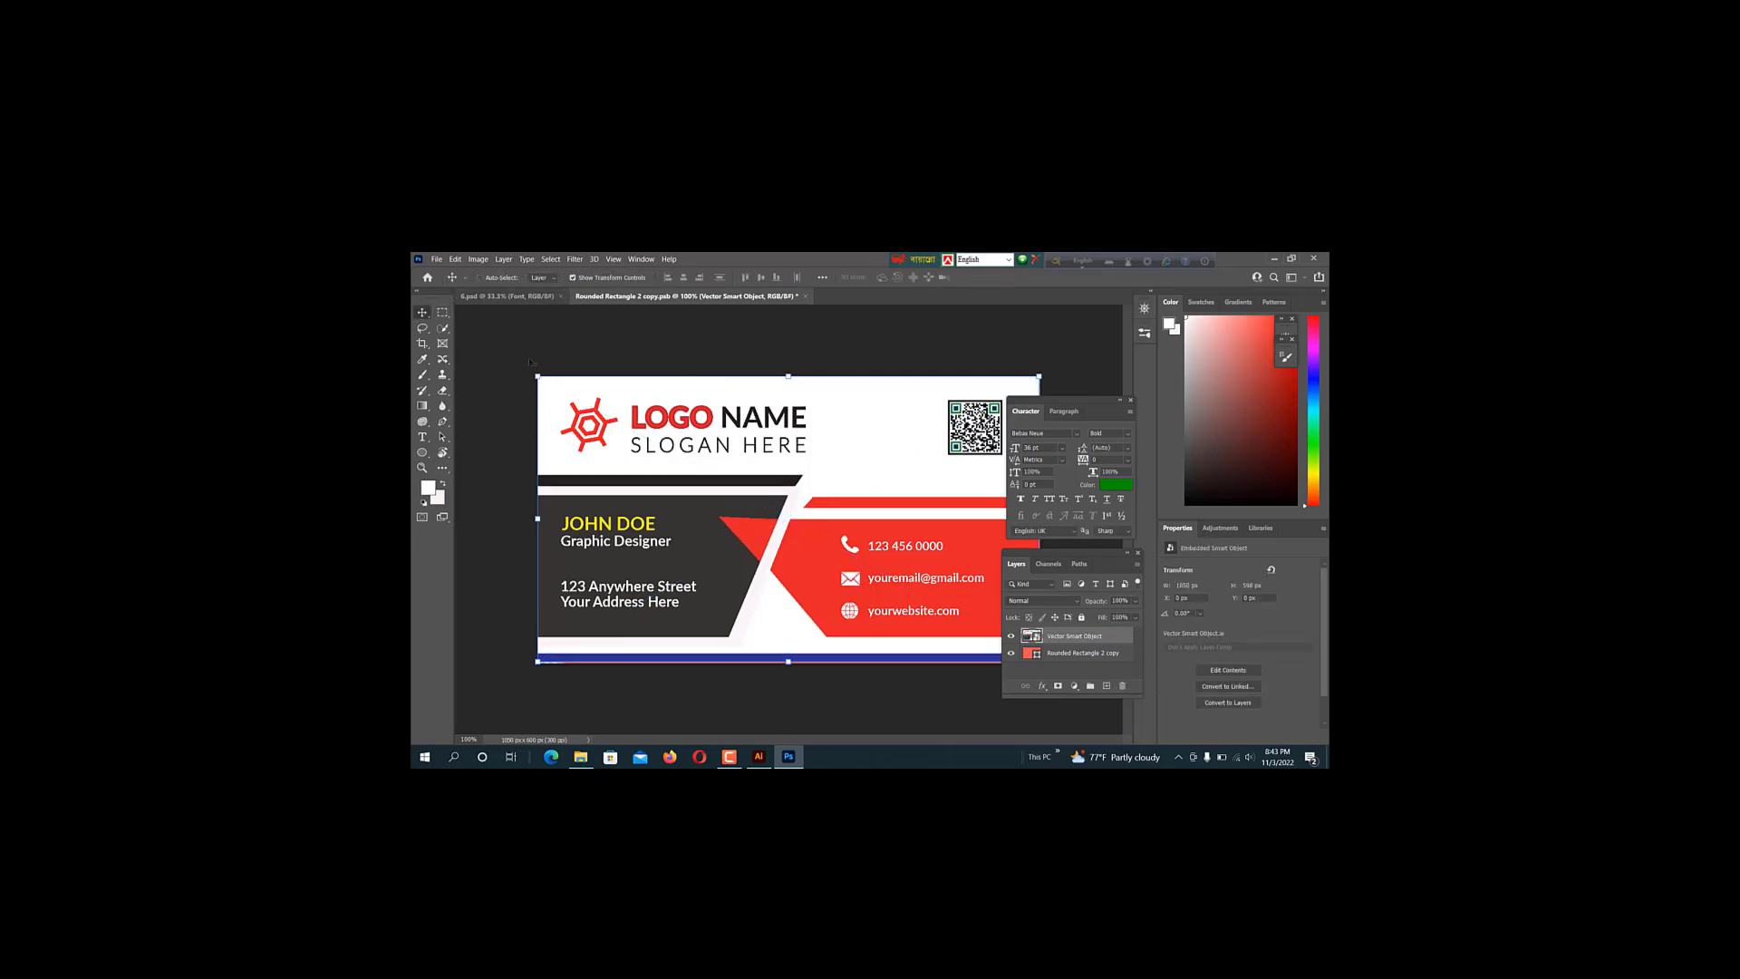
key(ctrl+s)
click(541, 298)
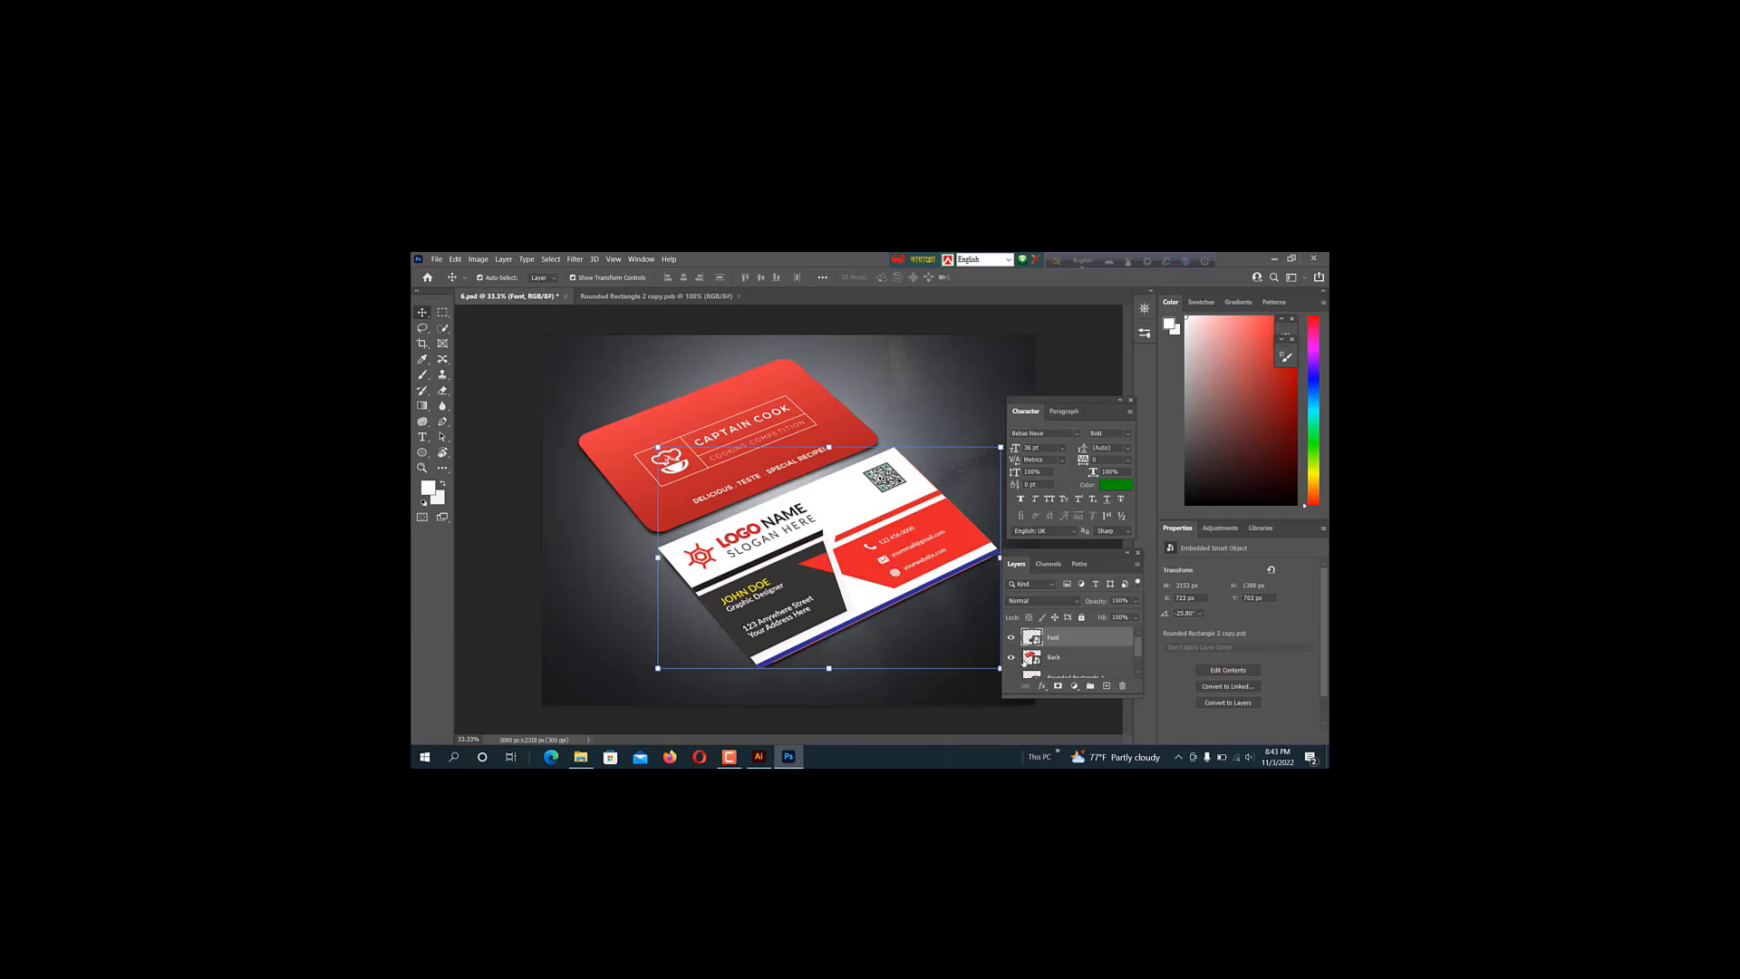
Open the Back card smart object, then select the left card design in Illustrator
click(1053, 658)
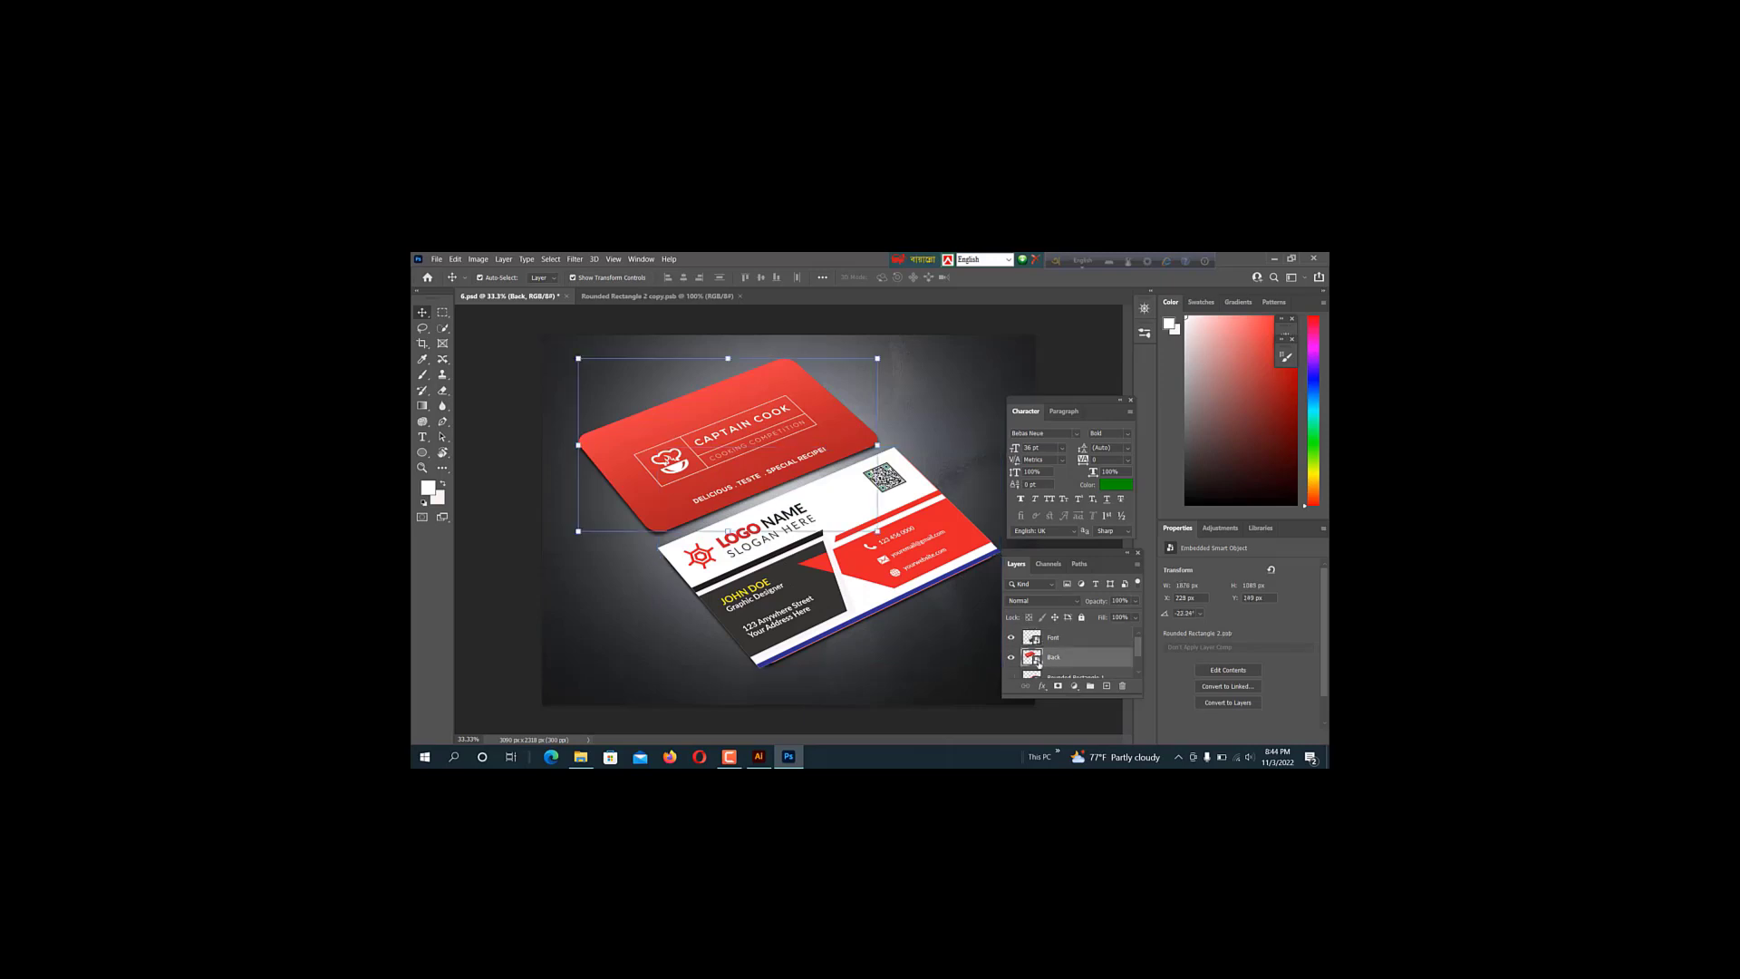
double_click(1033, 659)
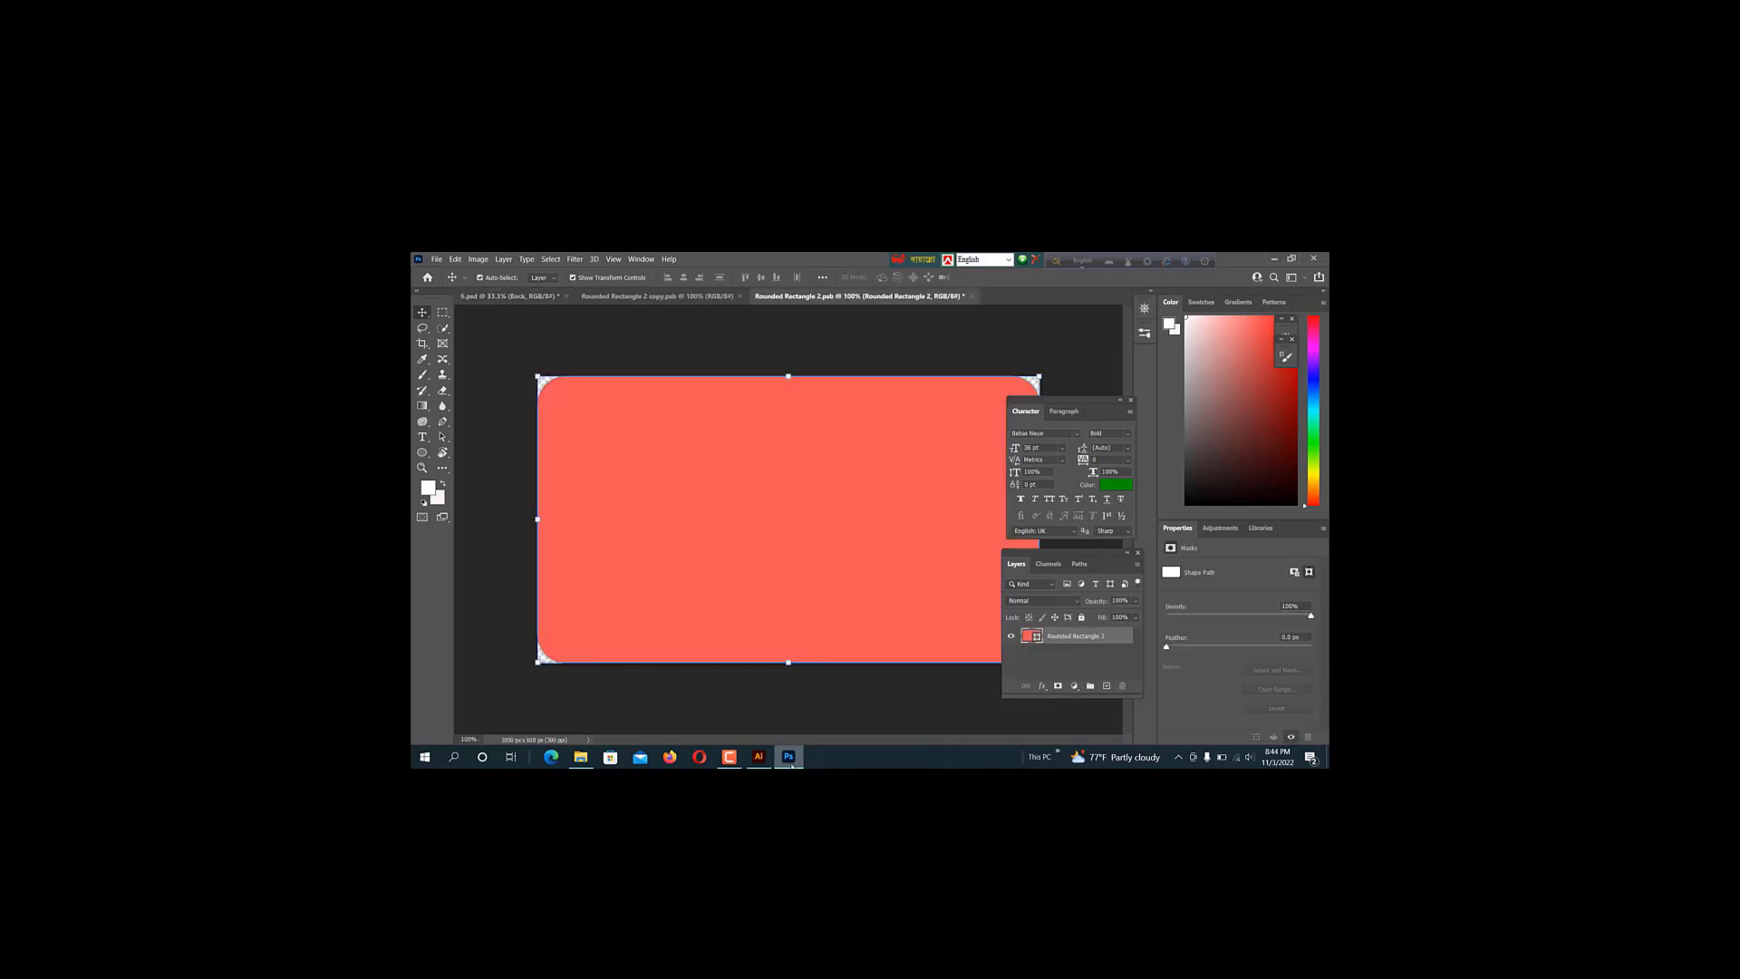
click(759, 756)
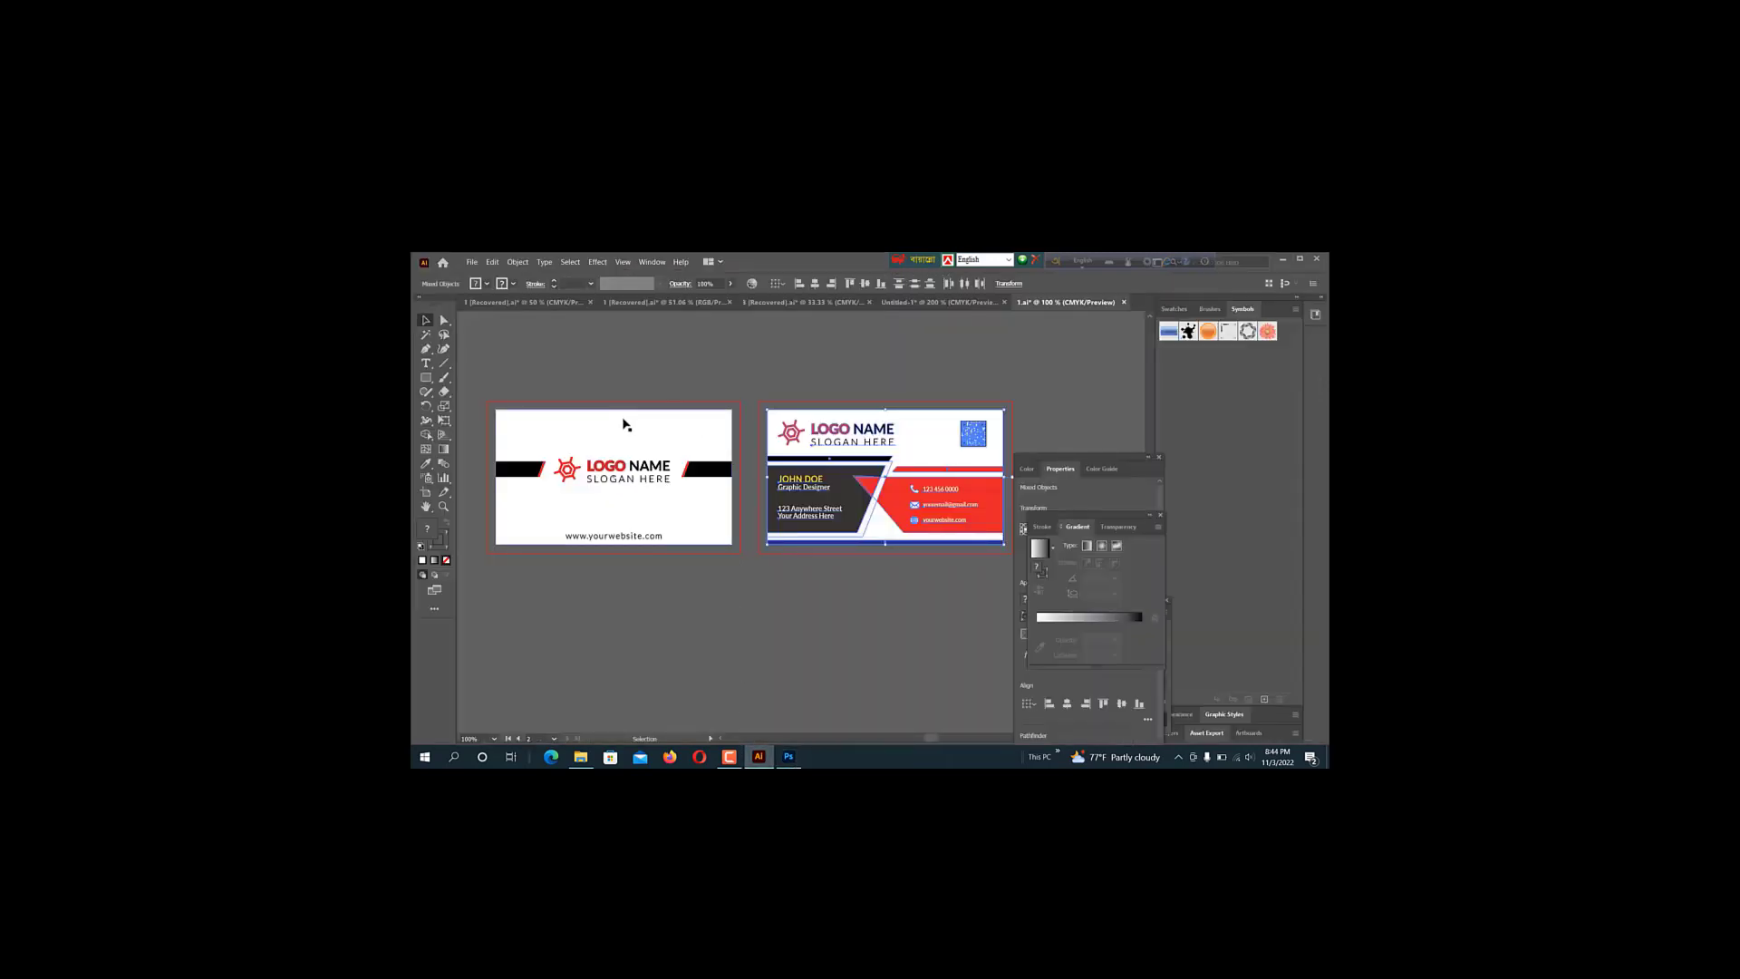
click(622, 422)
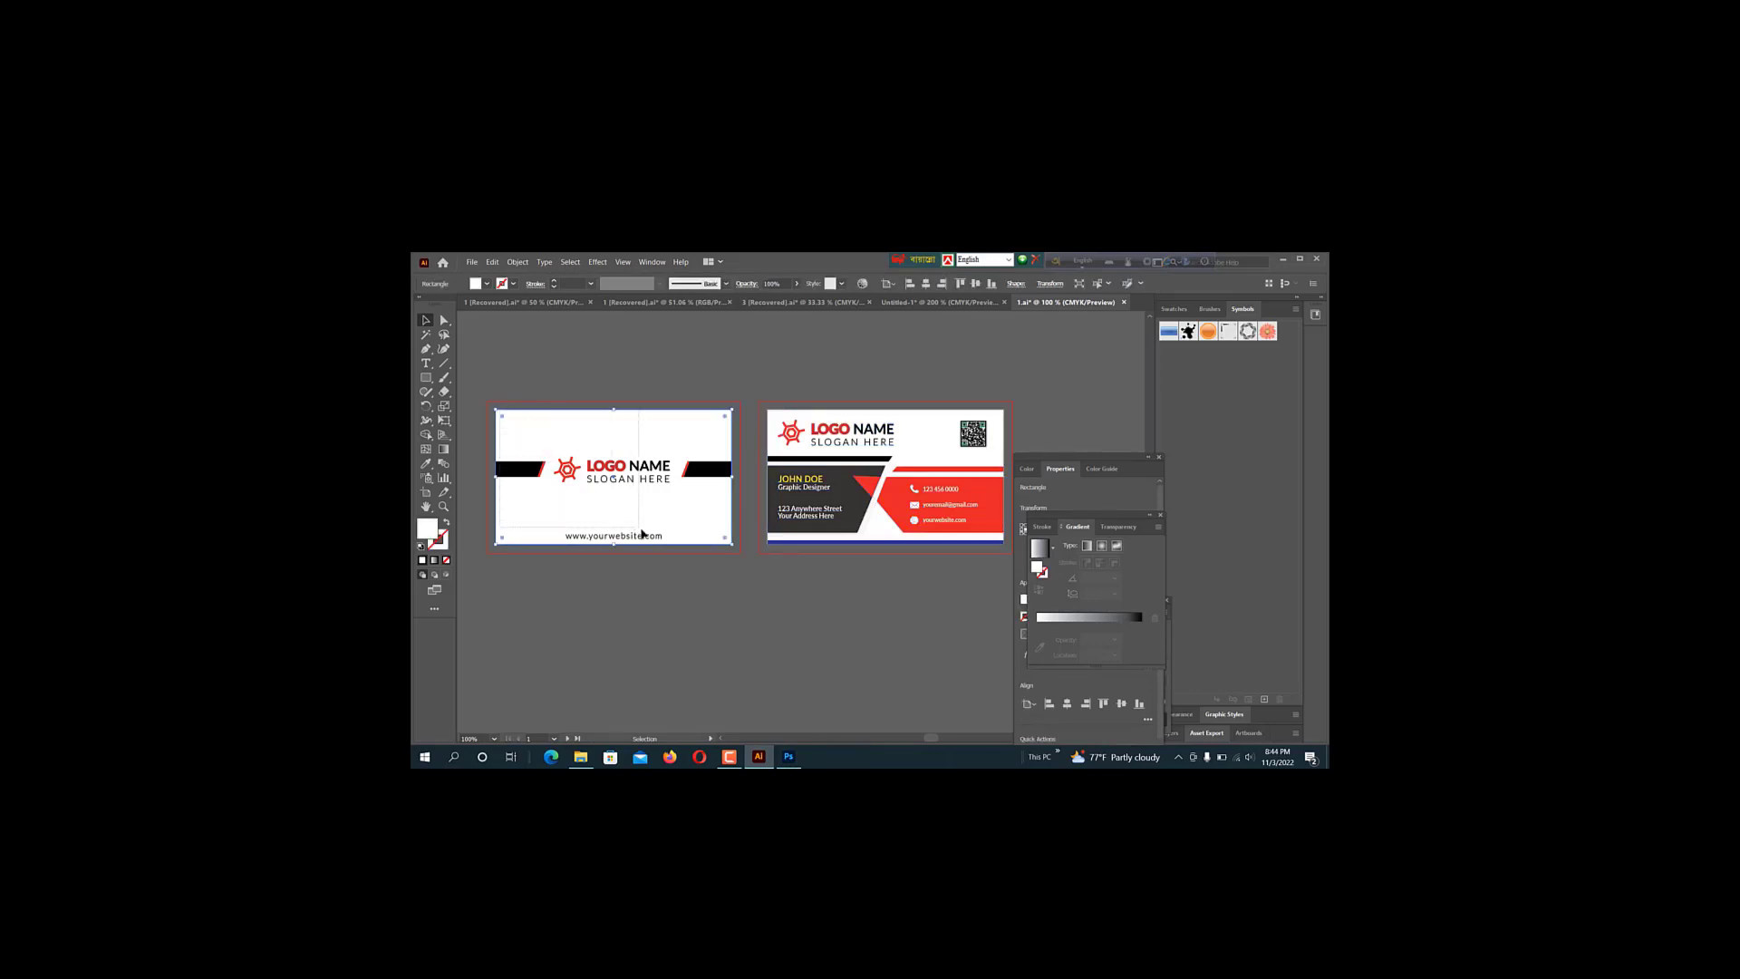
Marquee-select the white logo-side card artwork and drag it toward Photoshop
drag(673, 549, 544, 454)
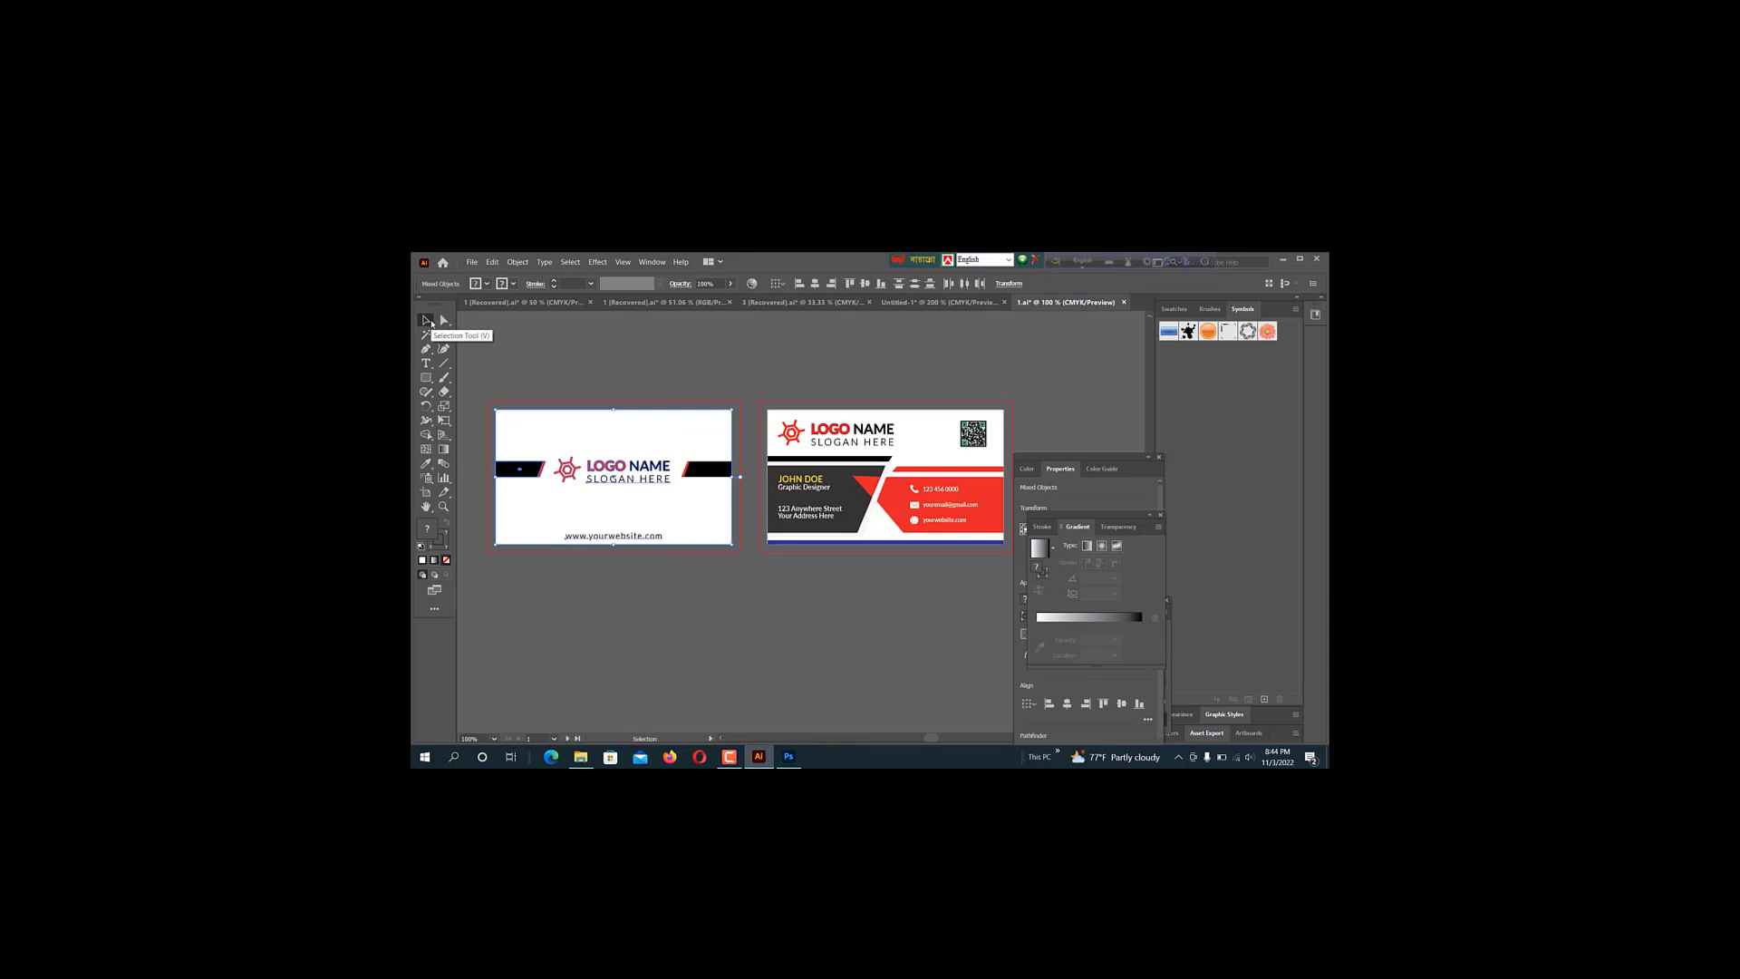
click(426, 320)
mouse_move(584, 489)
mouse_down()
mouse_move(601, 644)
mouse_move(788, 760)
mouse_move(767, 532)
mouse_up()
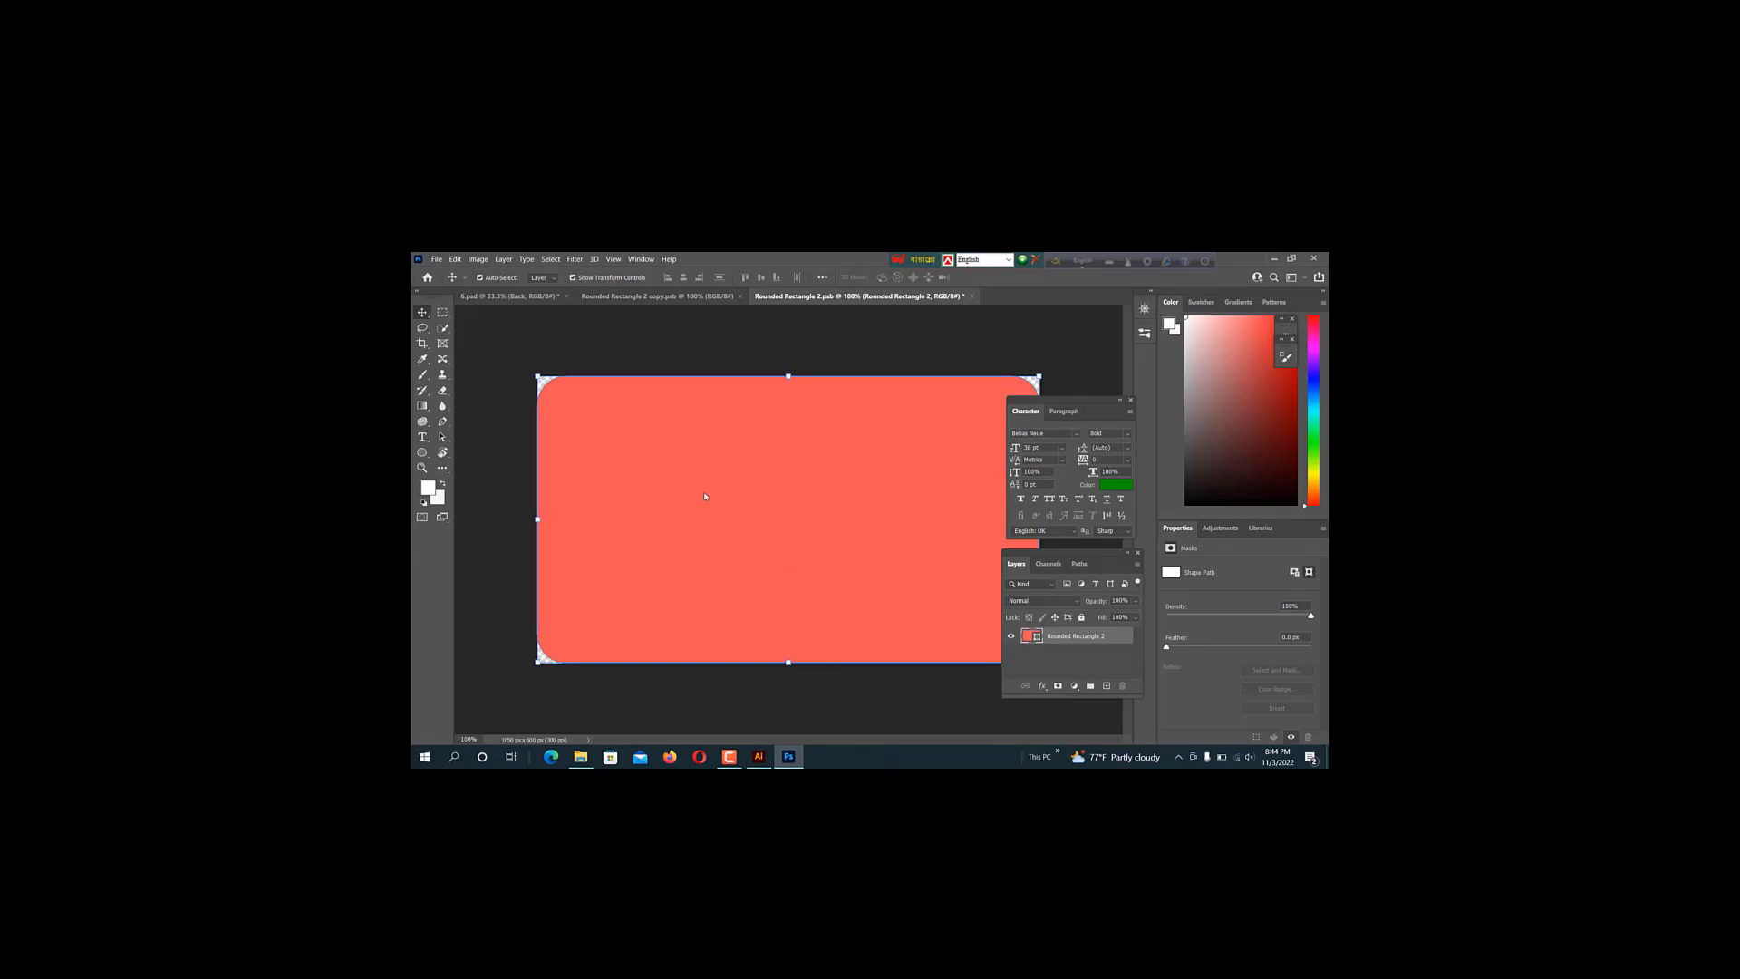
Centre the logo-side artwork on the rounded rectangle, commit it, and save the card file
drag(705, 497, 716, 489)
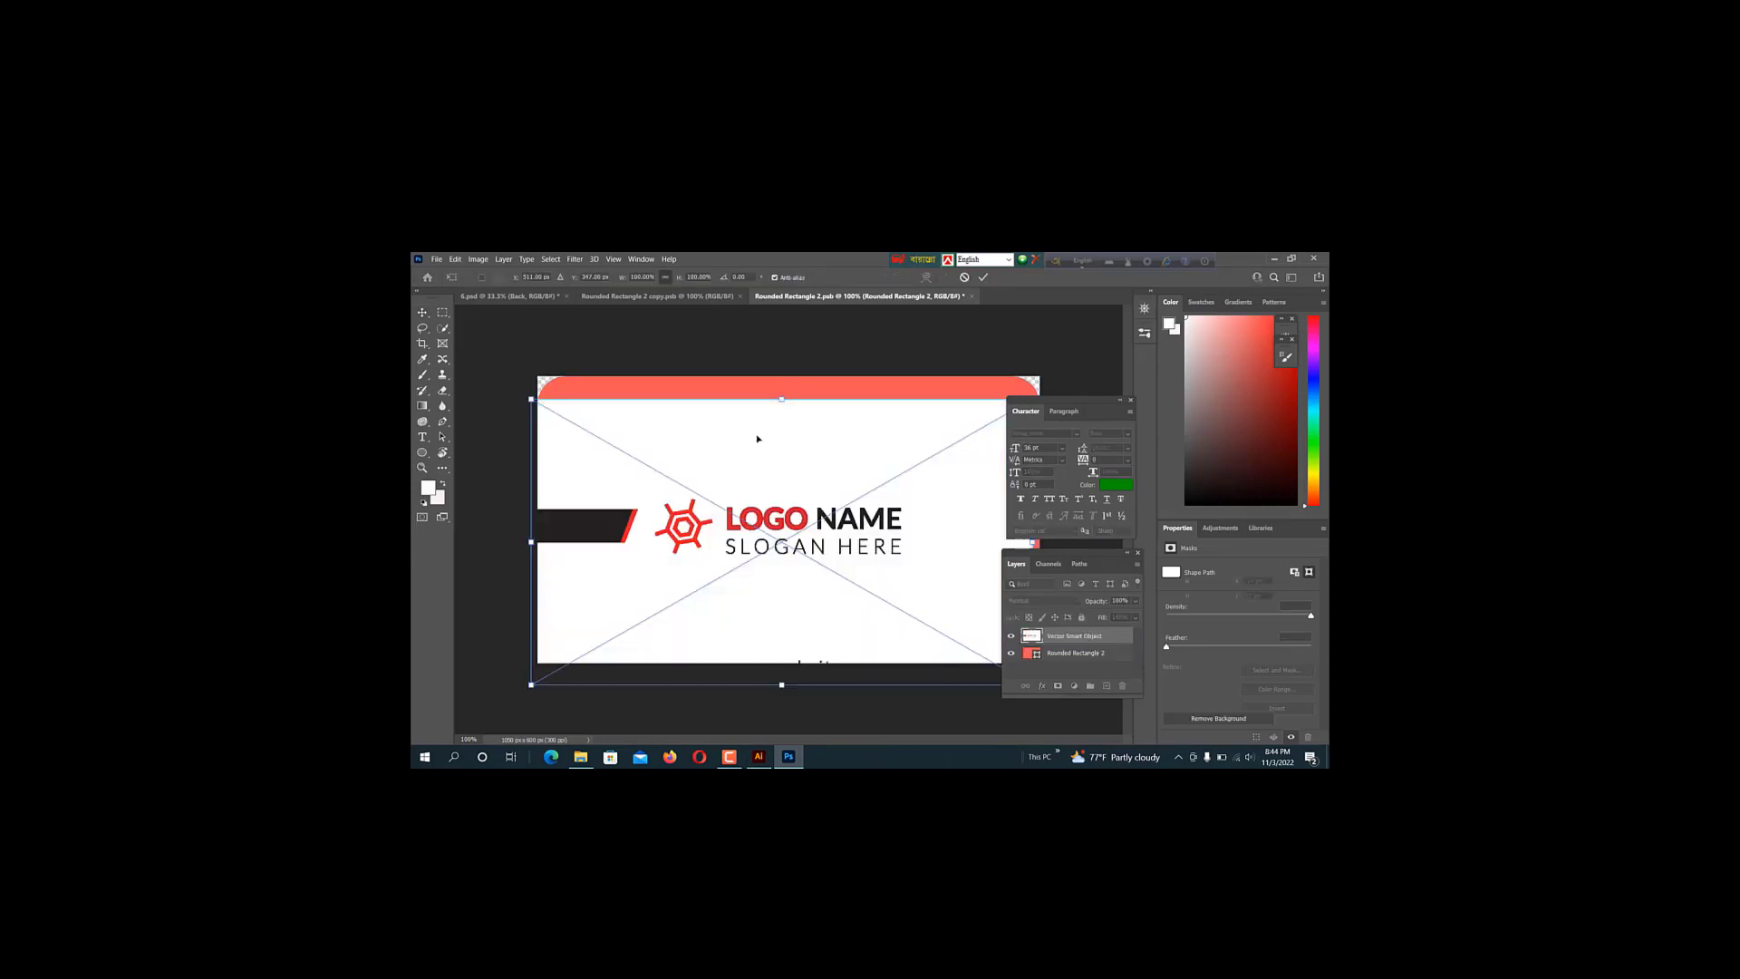
drag(753, 429, 768, 406)
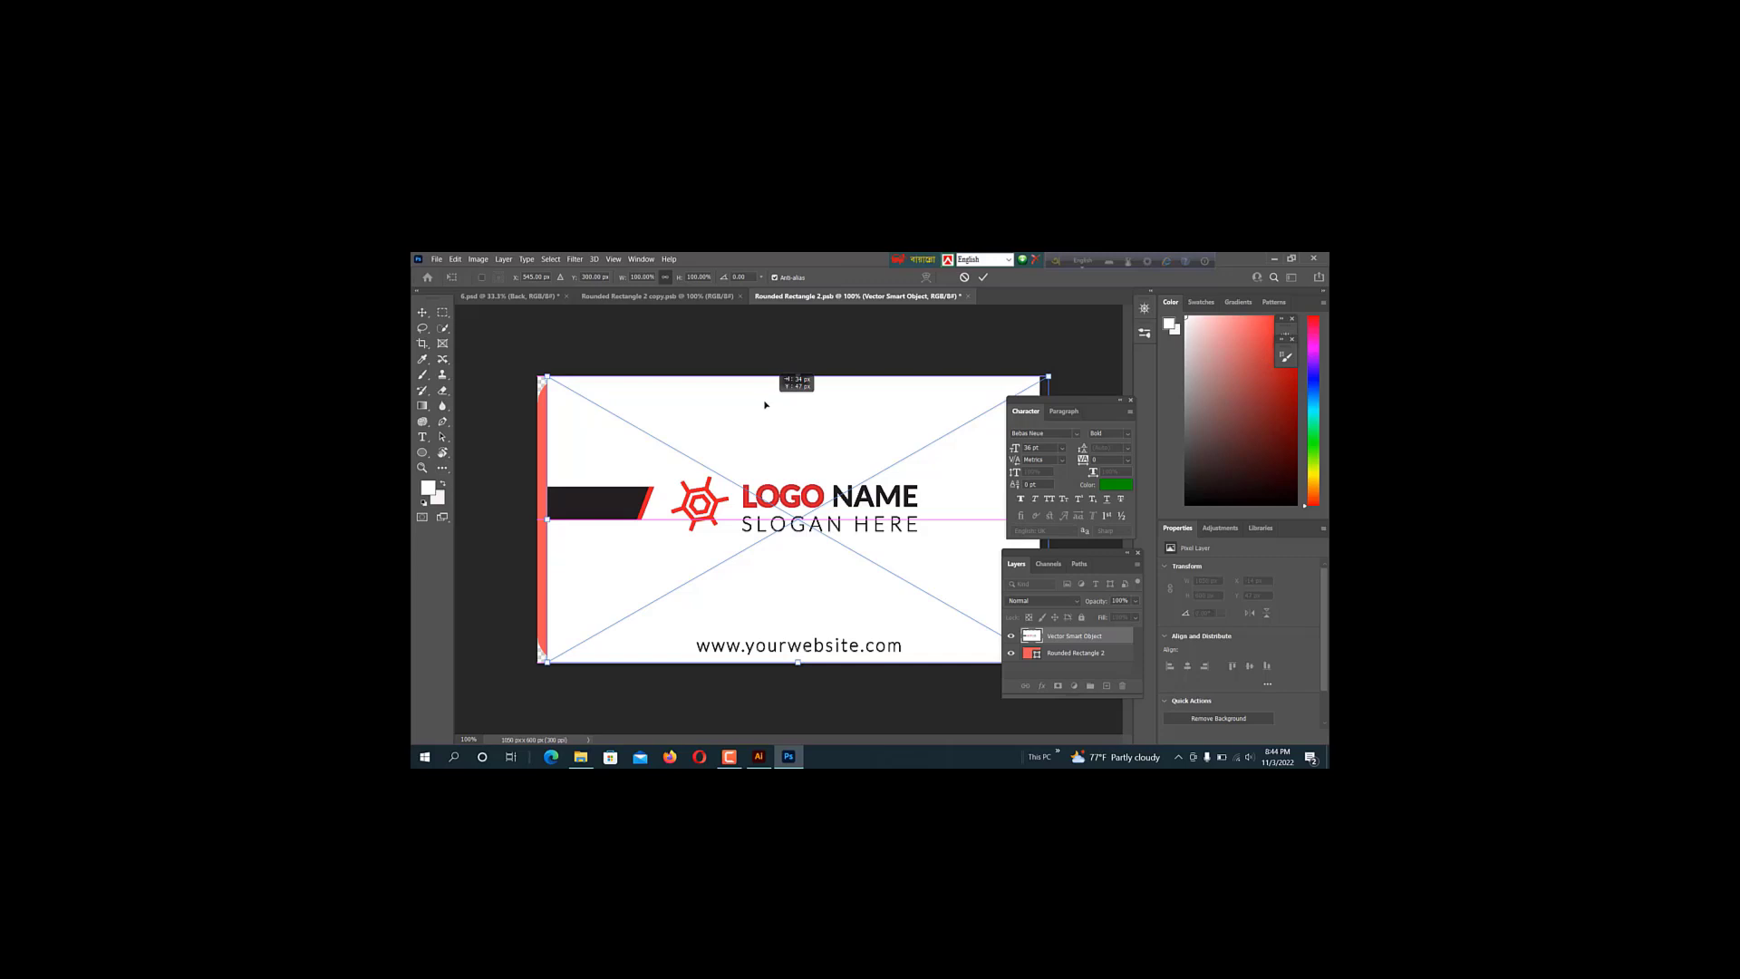
drag(765, 405, 755, 405)
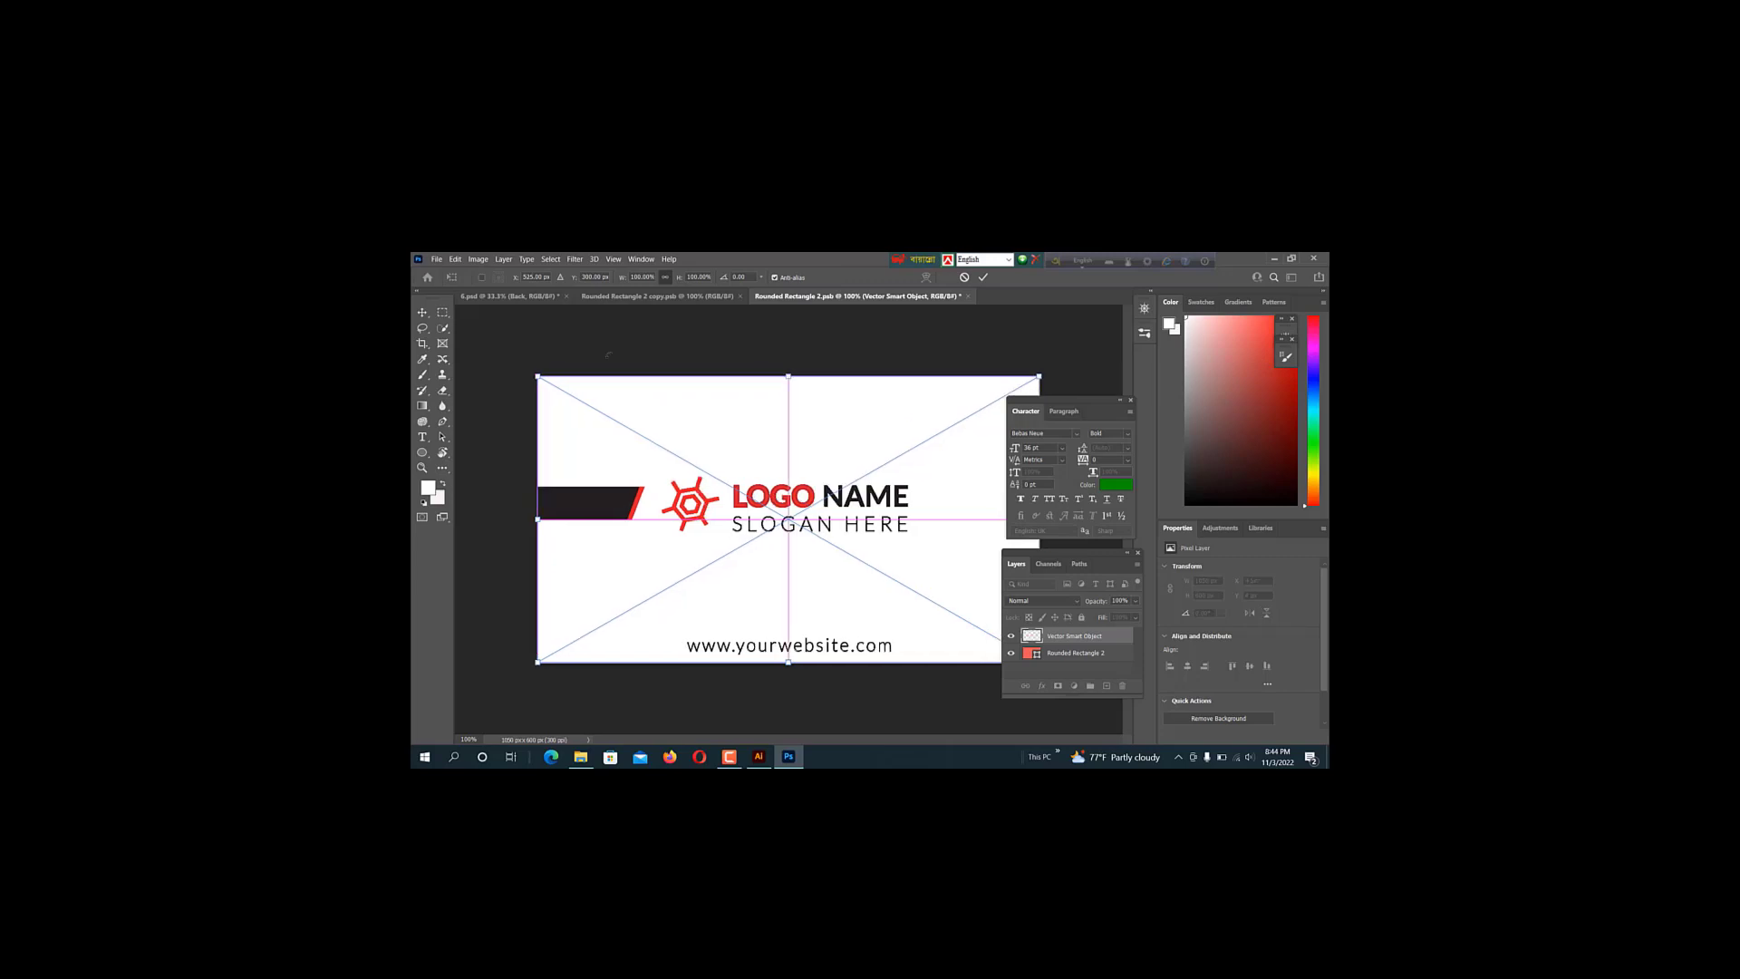
key(Return)
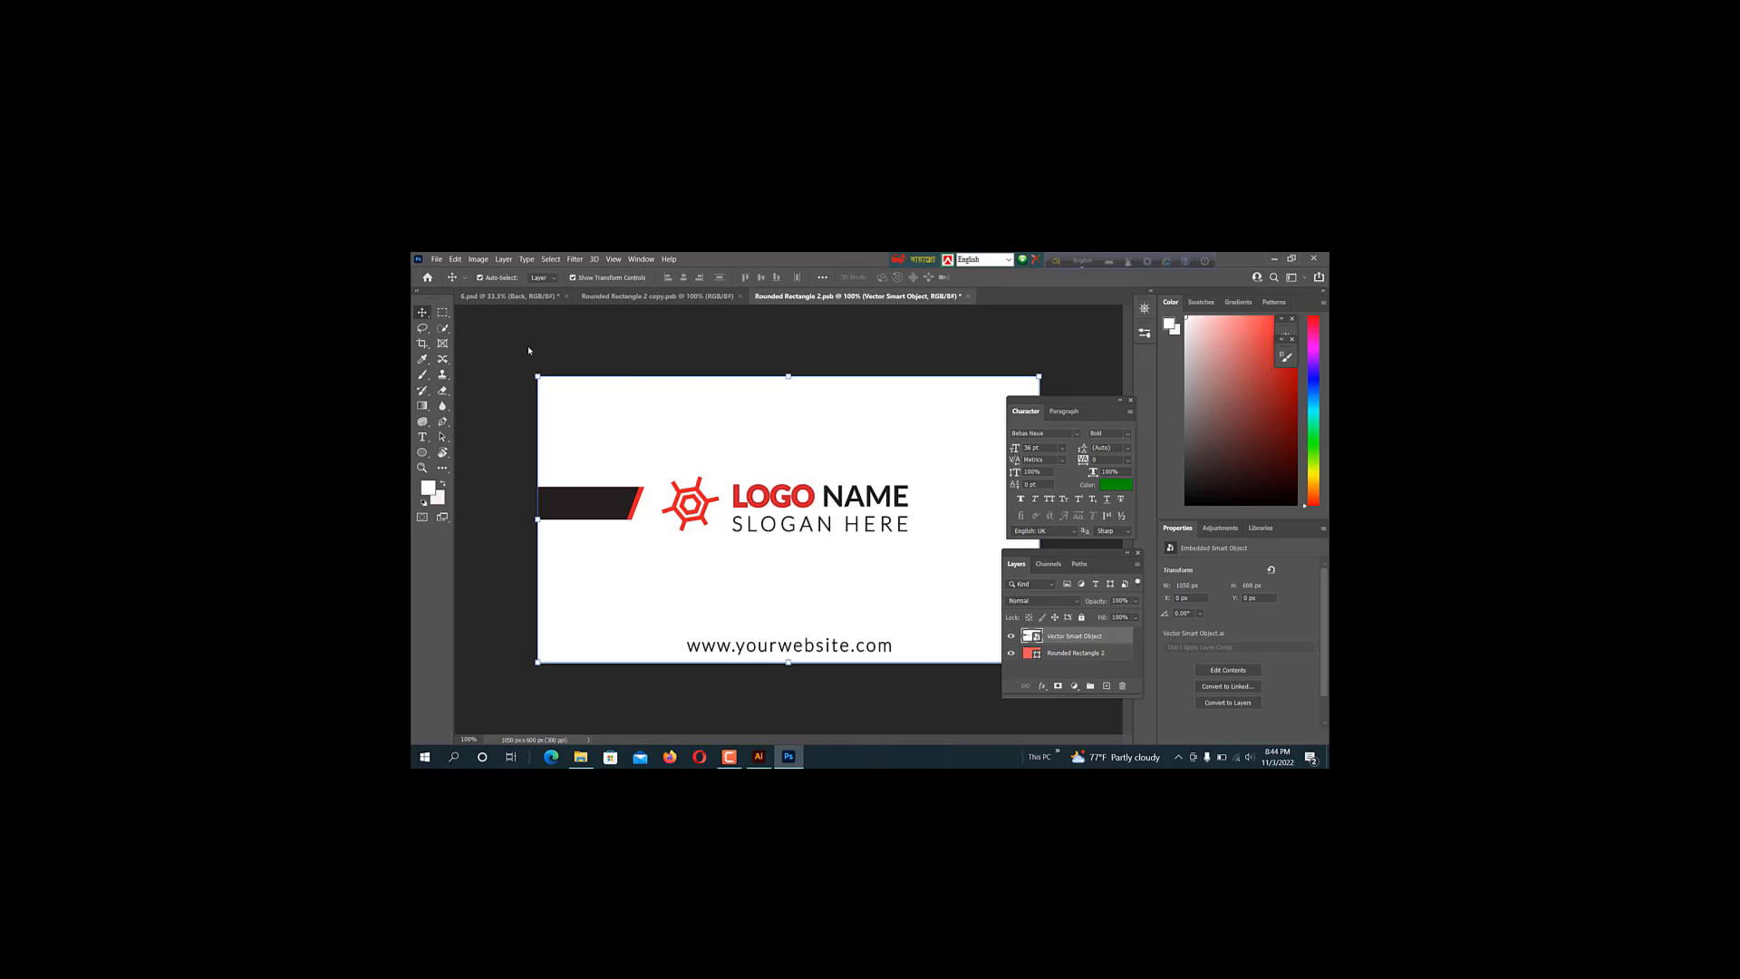
key(ctrl+s)
In the 6.psd mockup, select Layer 1 and bring up the File > Export choices
click(541, 300)
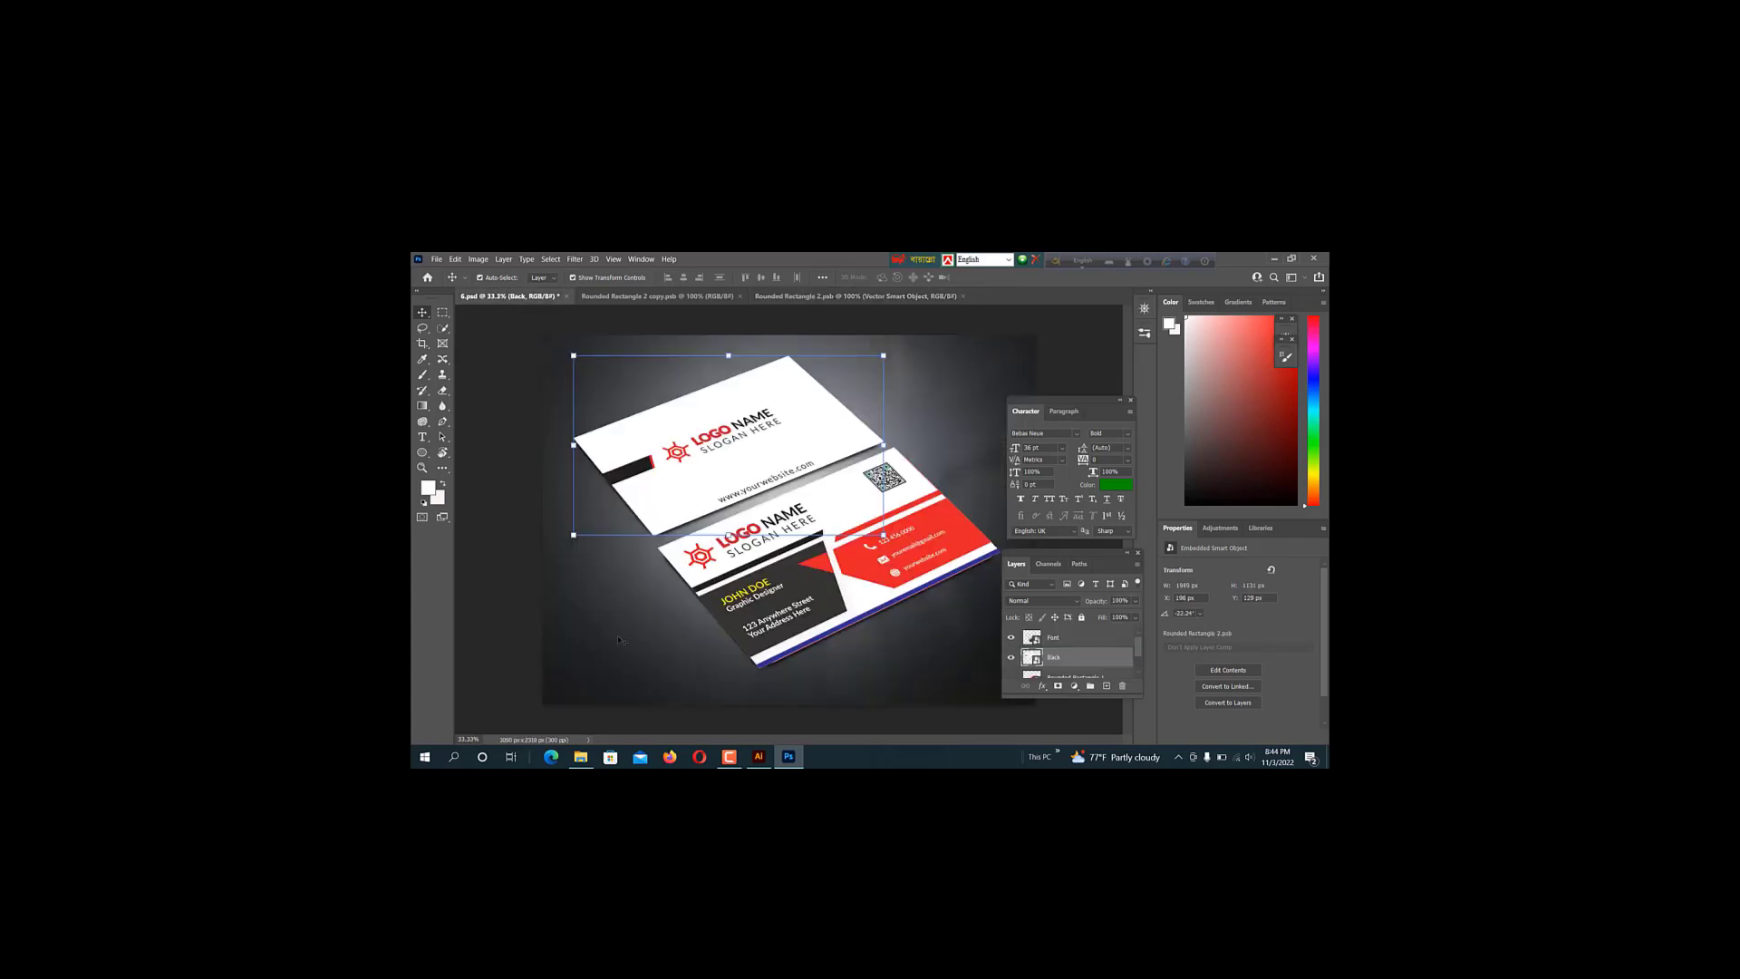
click(619, 640)
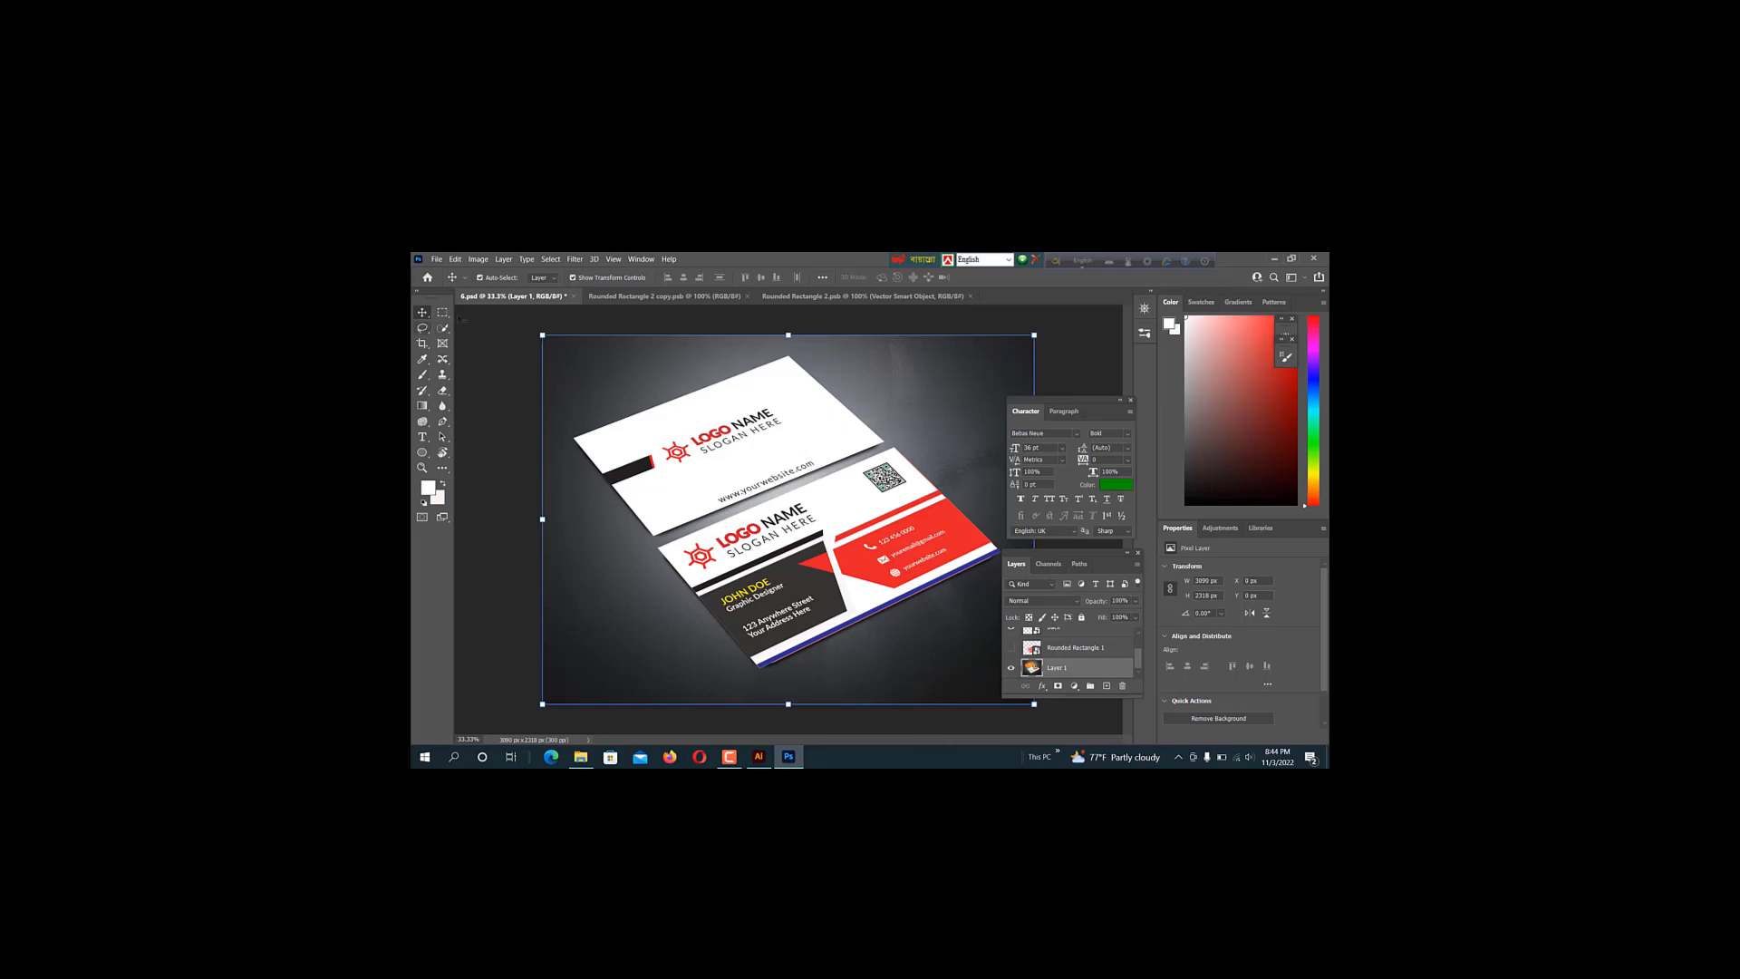
click(436, 260)
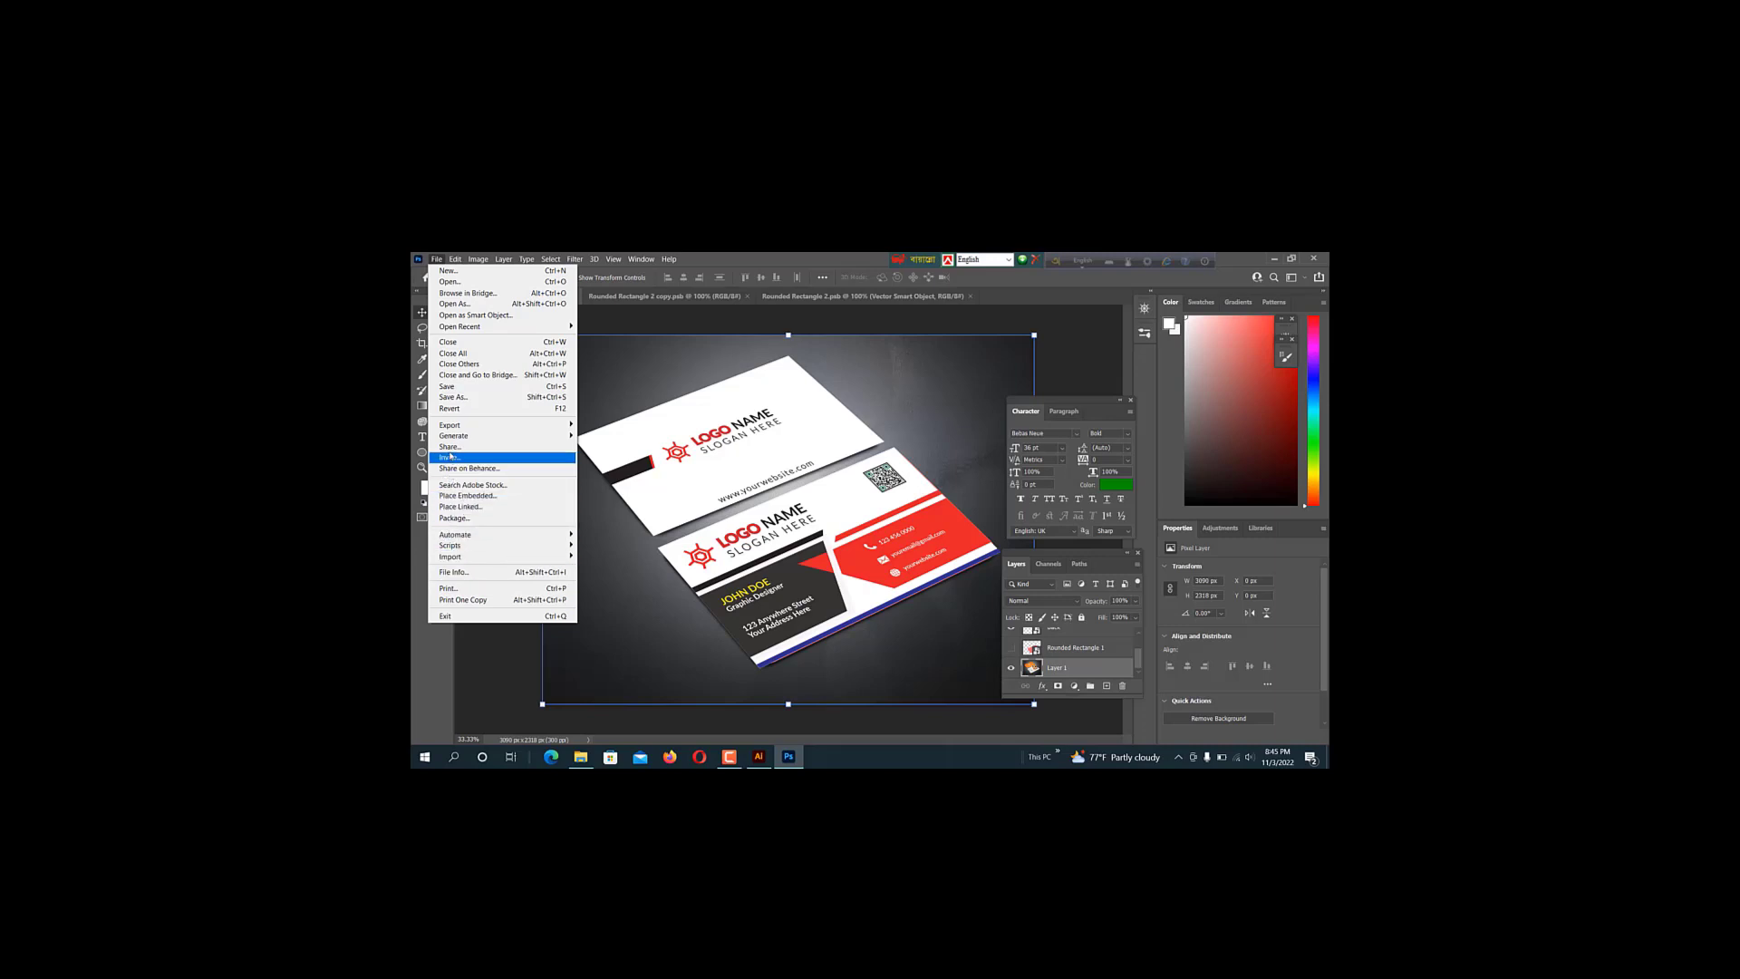
mouse_move(469, 424)
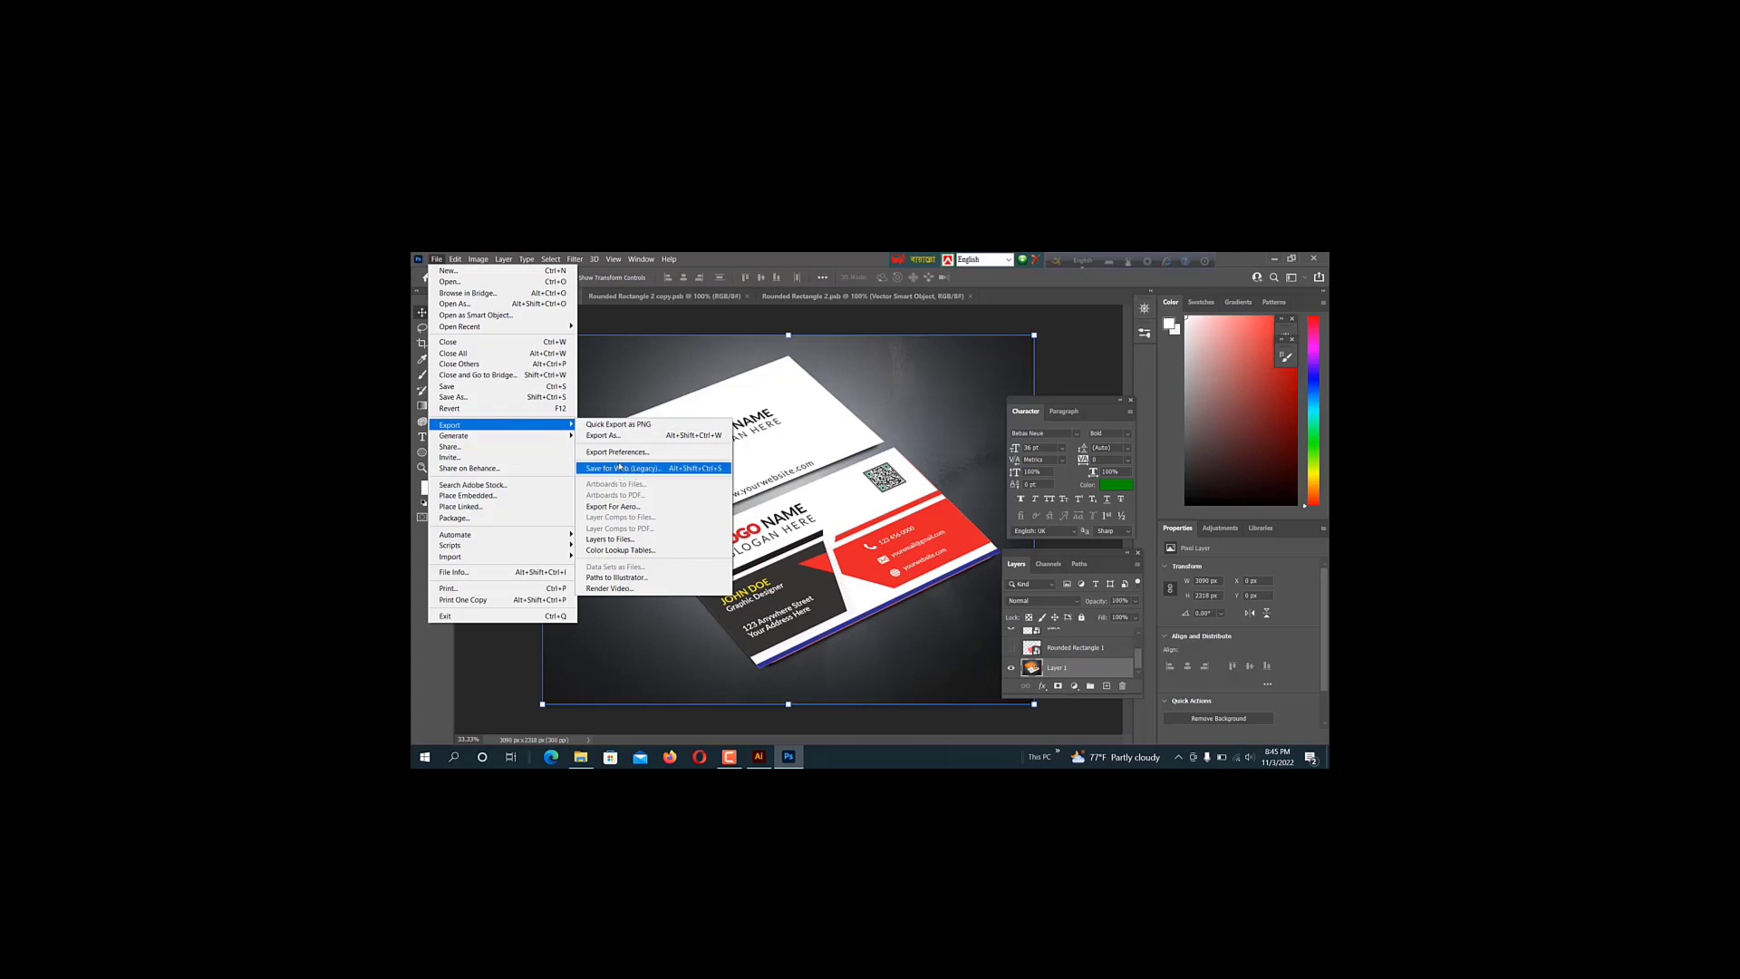
Save the mockup via Save for Web (Legacy) as a JPEG named business-card on the Desktop
click(619, 467)
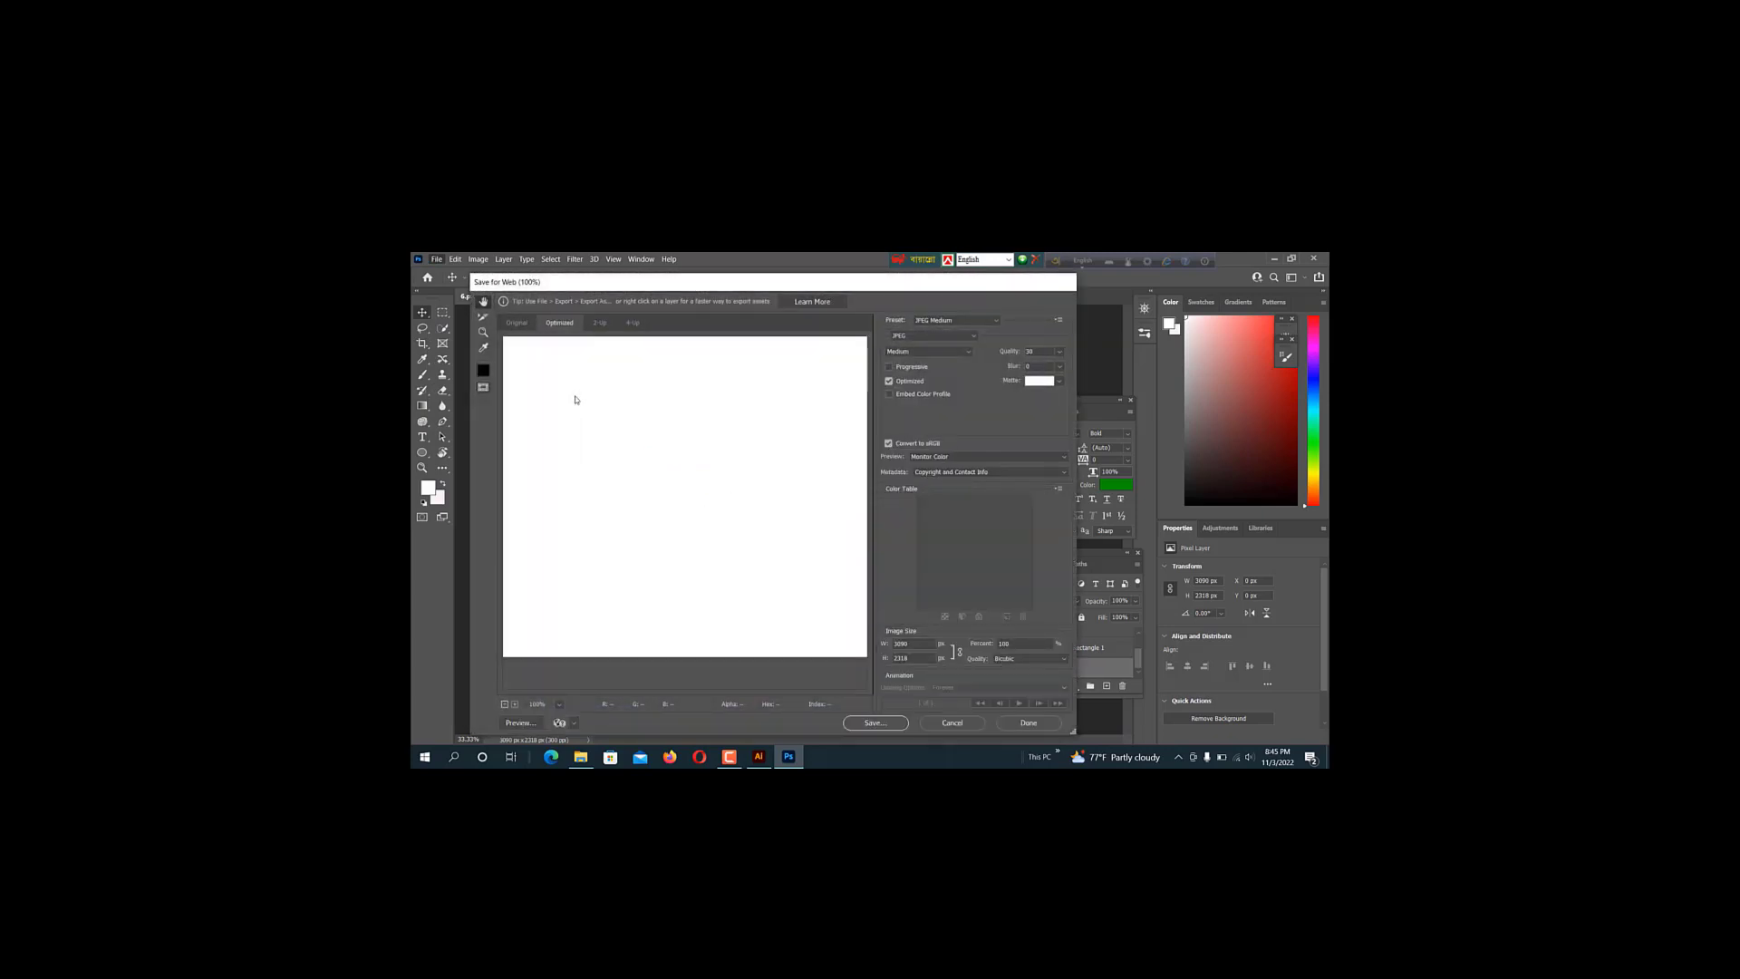
click(874, 723)
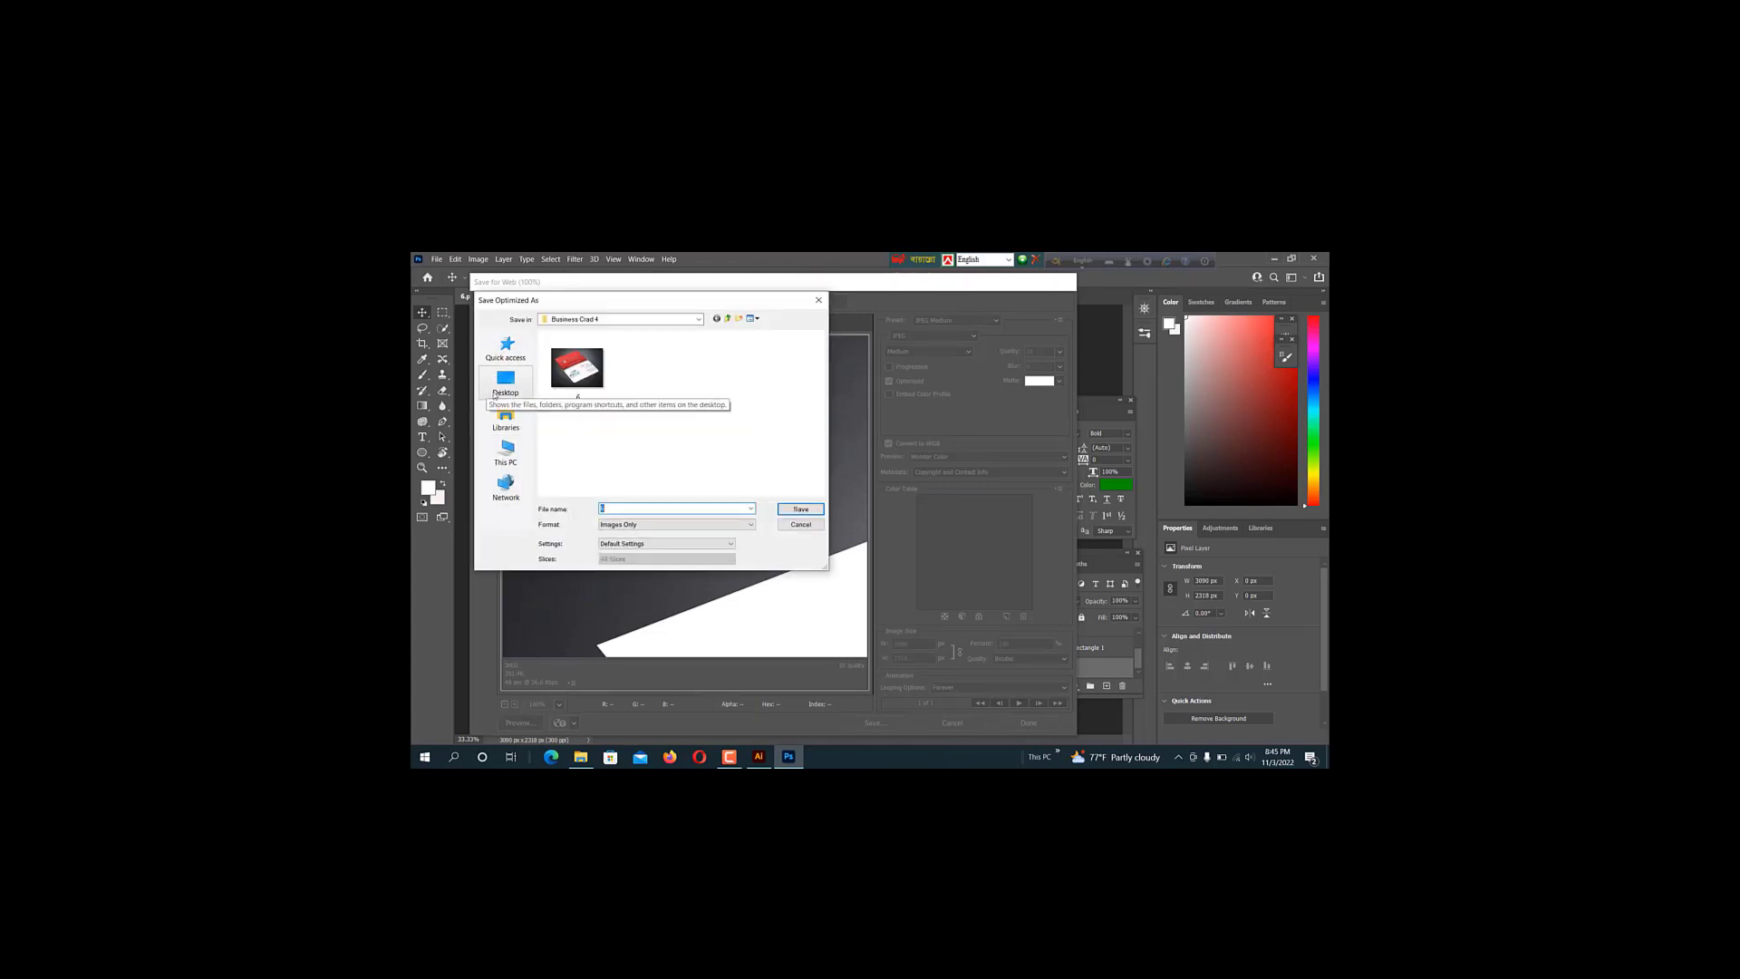
click(504, 383)
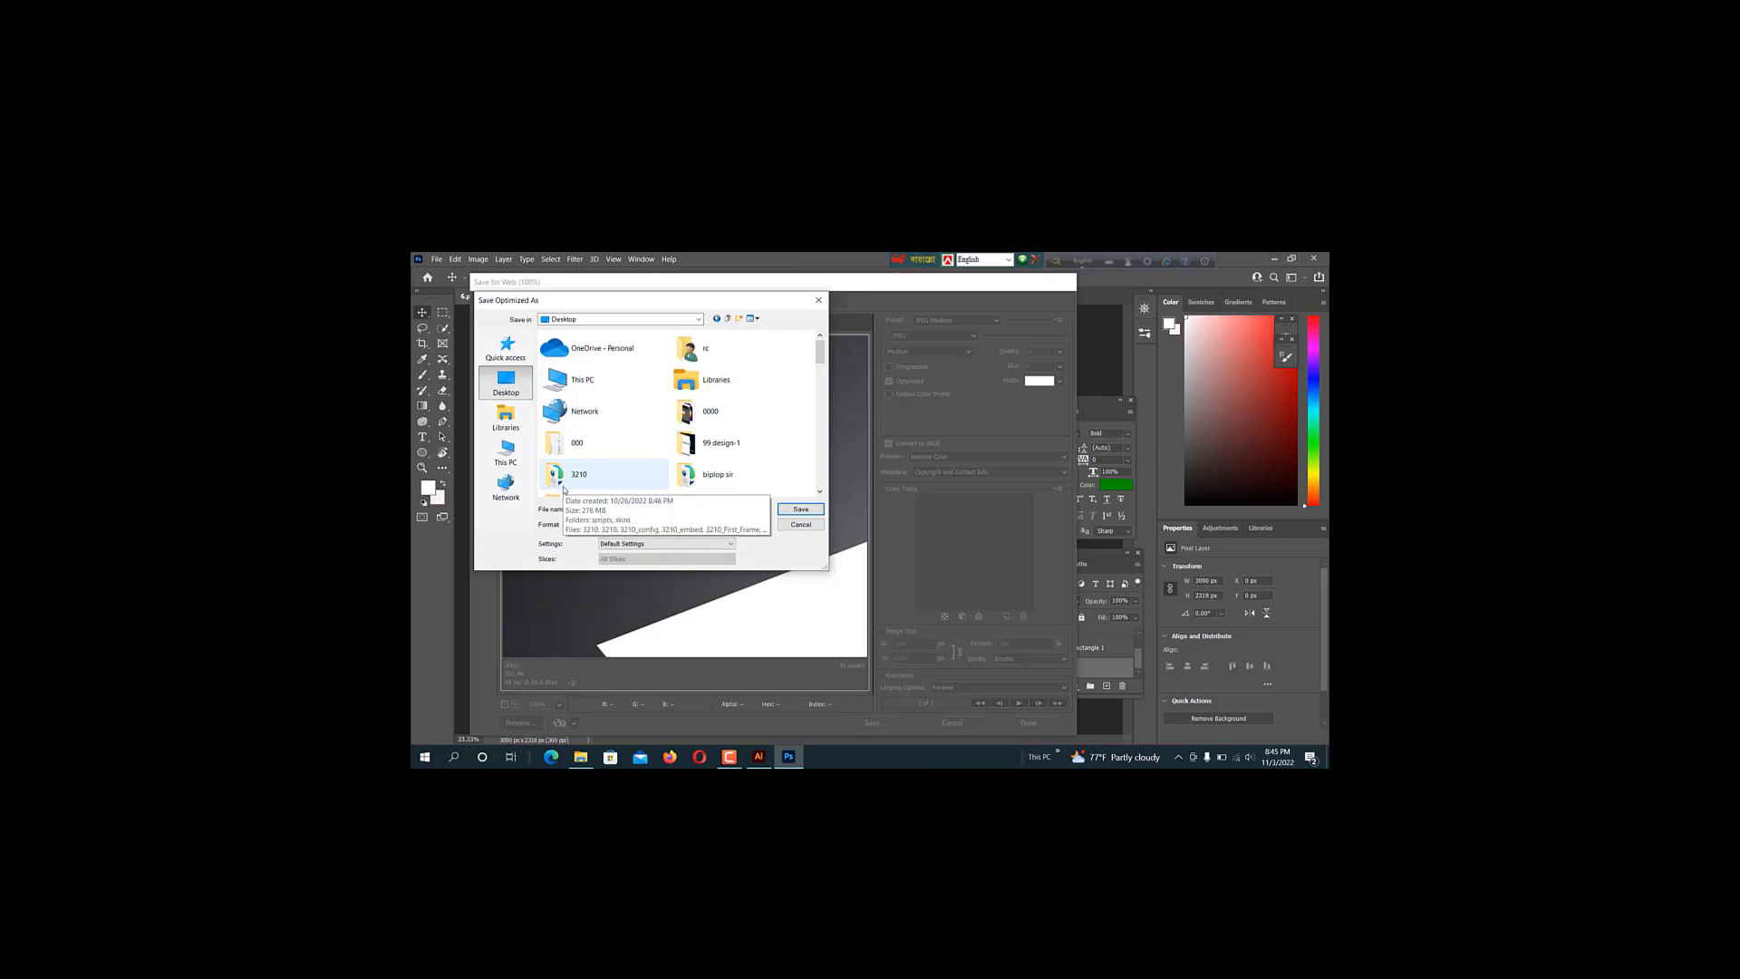
text(buu)
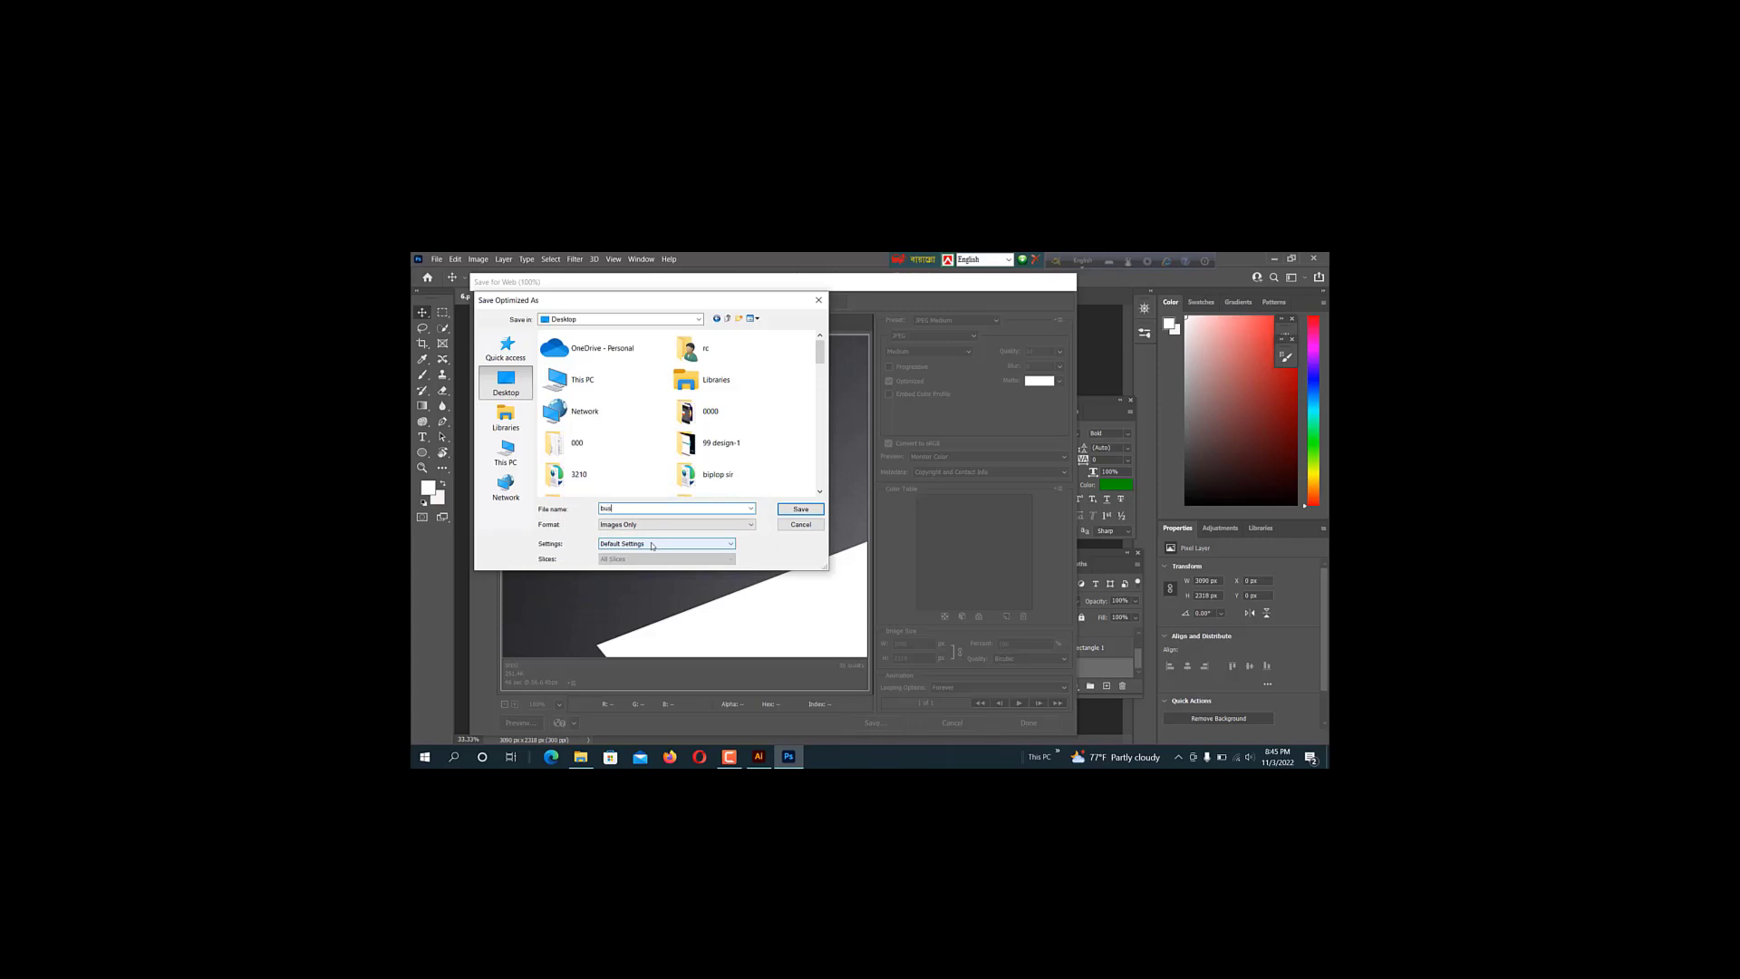
text(ss card)
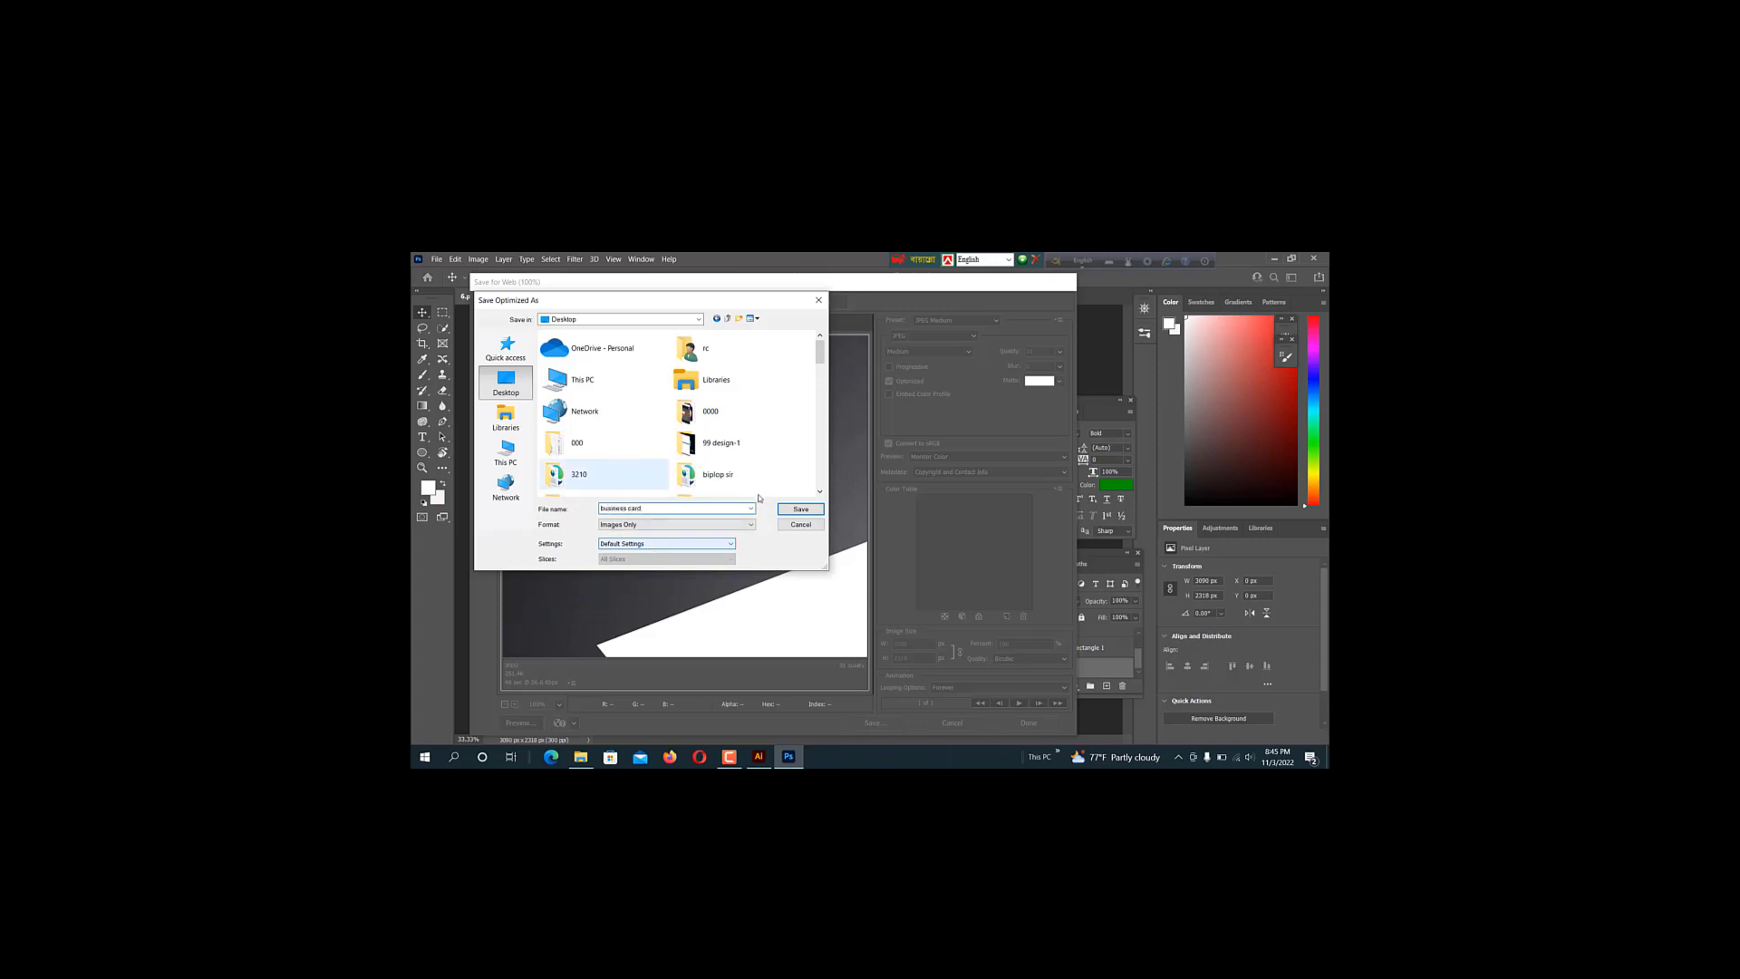
click(794, 510)
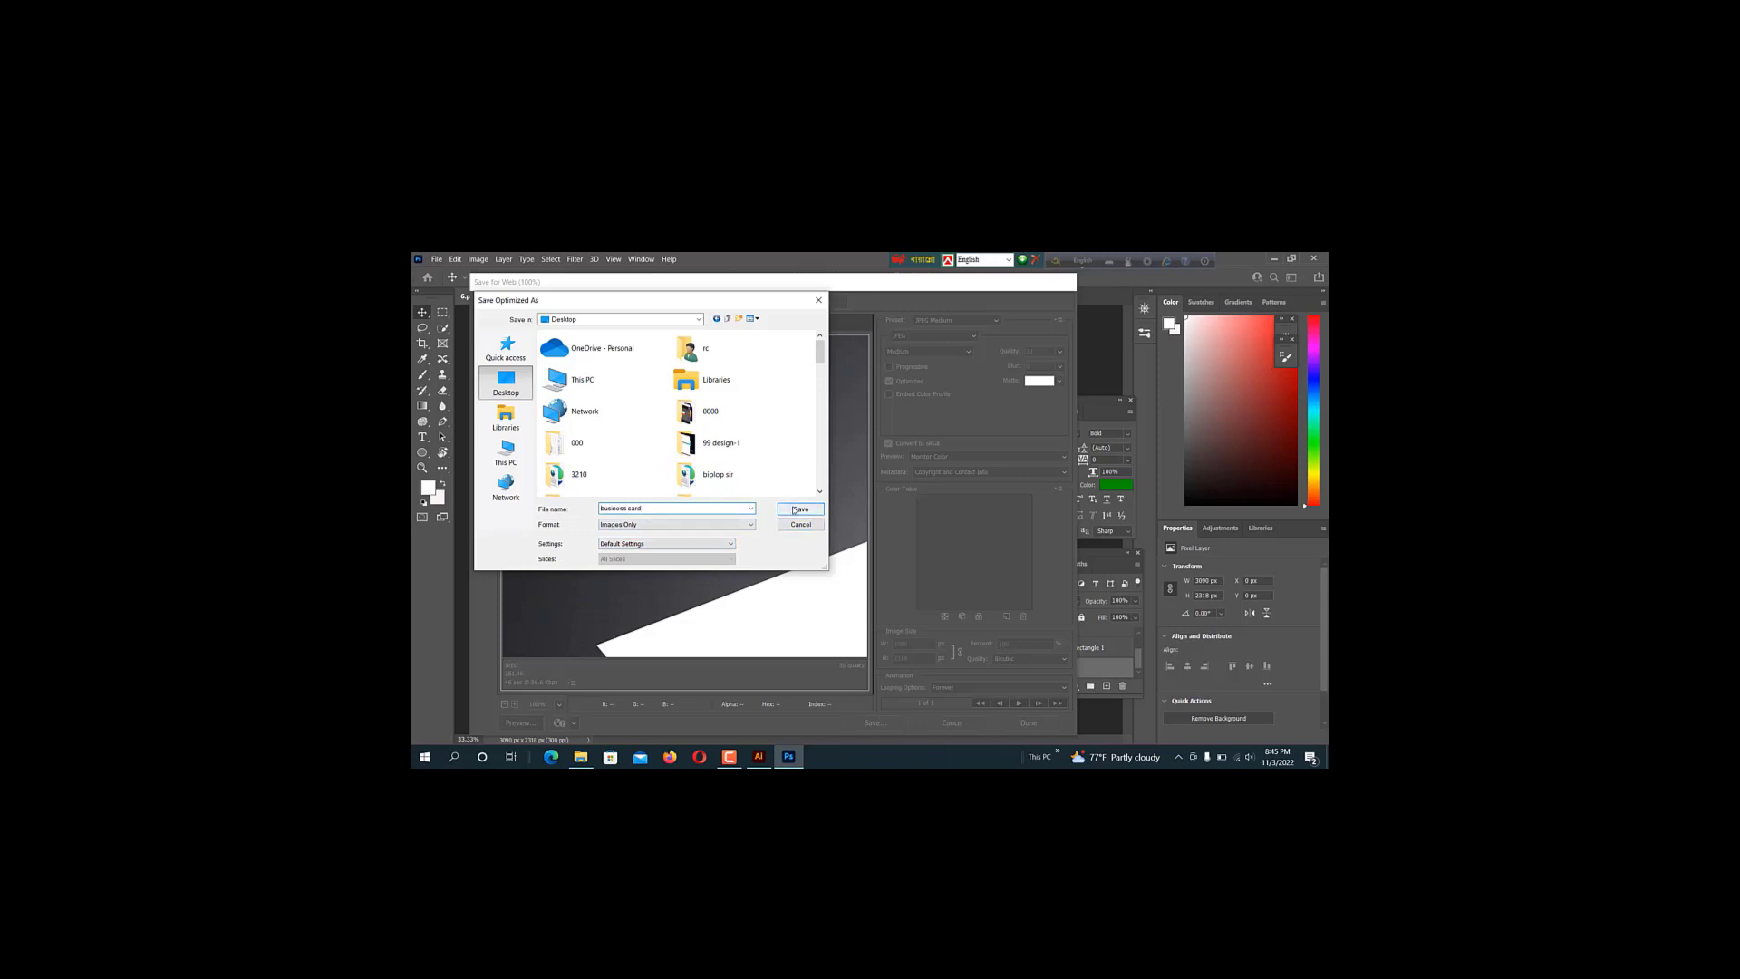
click(794, 511)
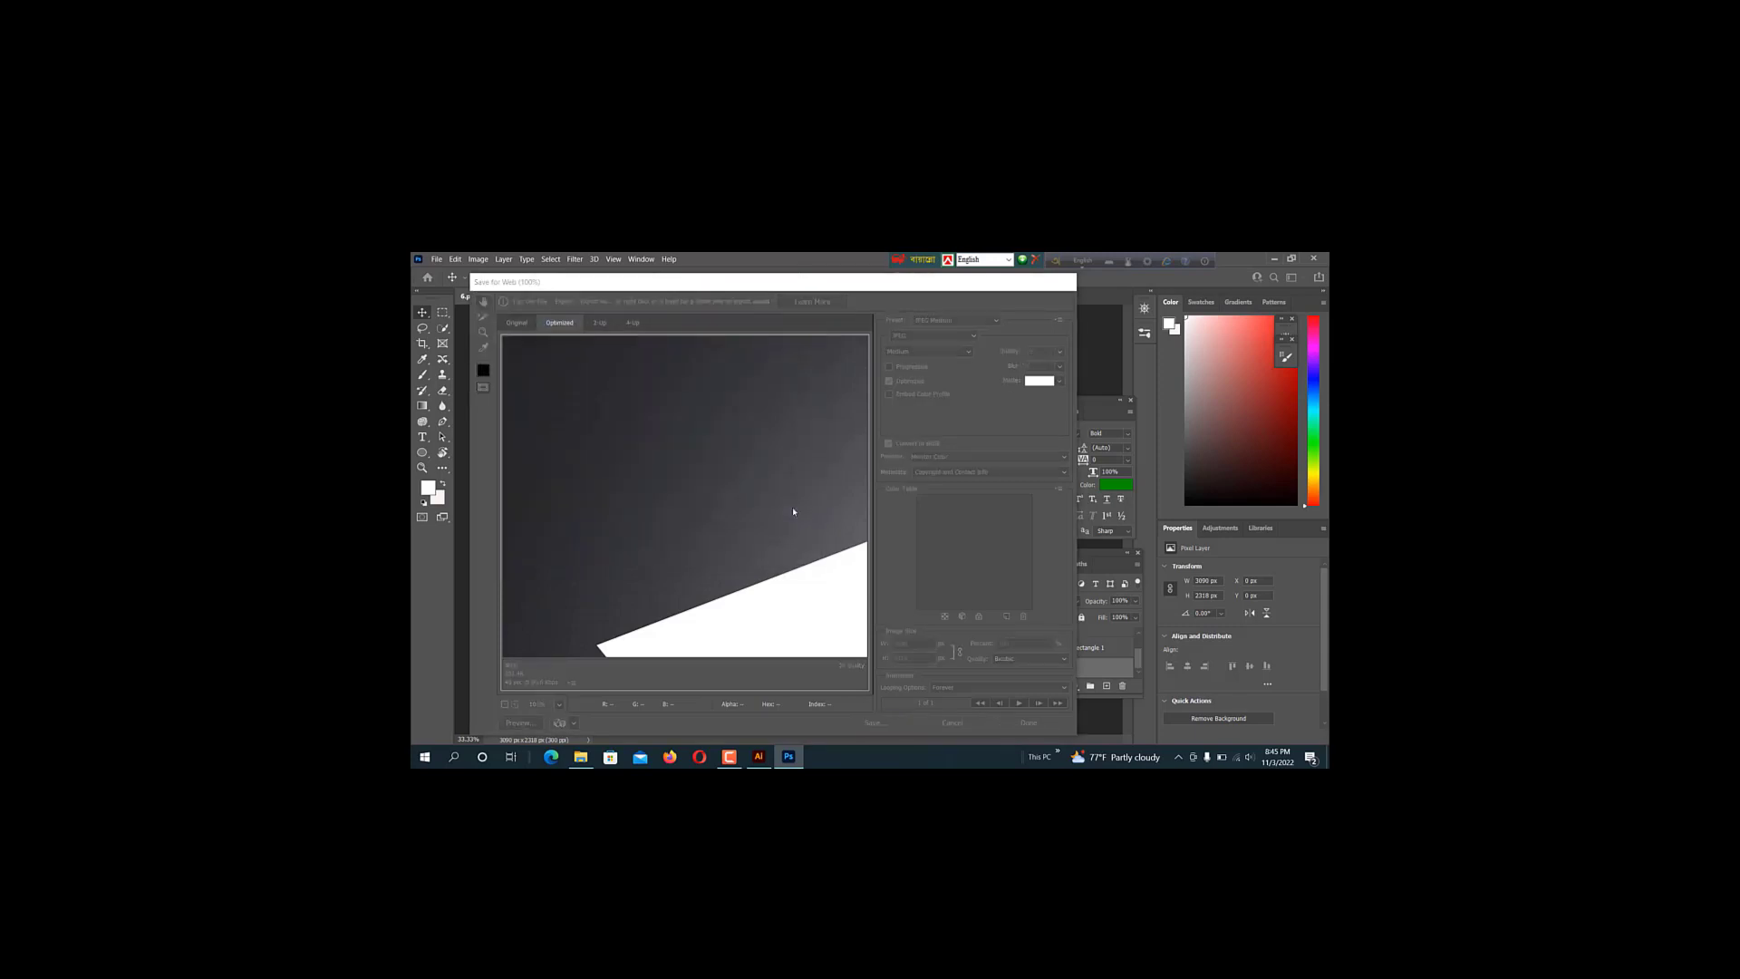